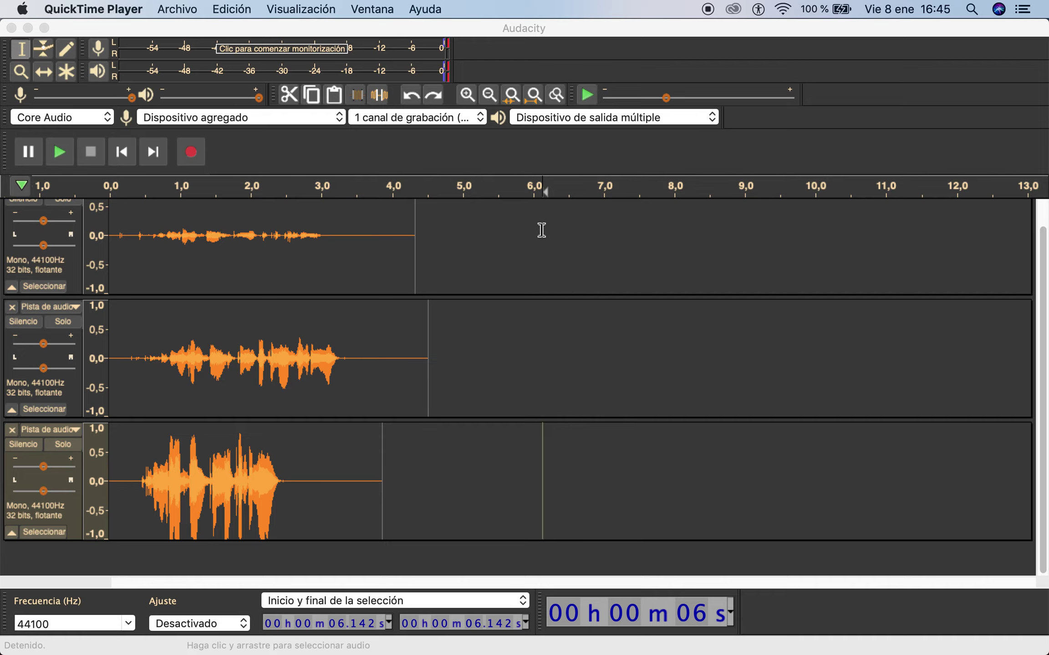
# Isolate the first track by muting the second and third tracks, and play it from the beginning.
pyautogui.scroll(1, 595, 288)
pyautogui.scroll(-1, 595, 287)
pyautogui.scroll(1, 595, 287)
pyautogui.scroll(-1, 595, 287)
pyautogui.scroll(1, 595, 287)
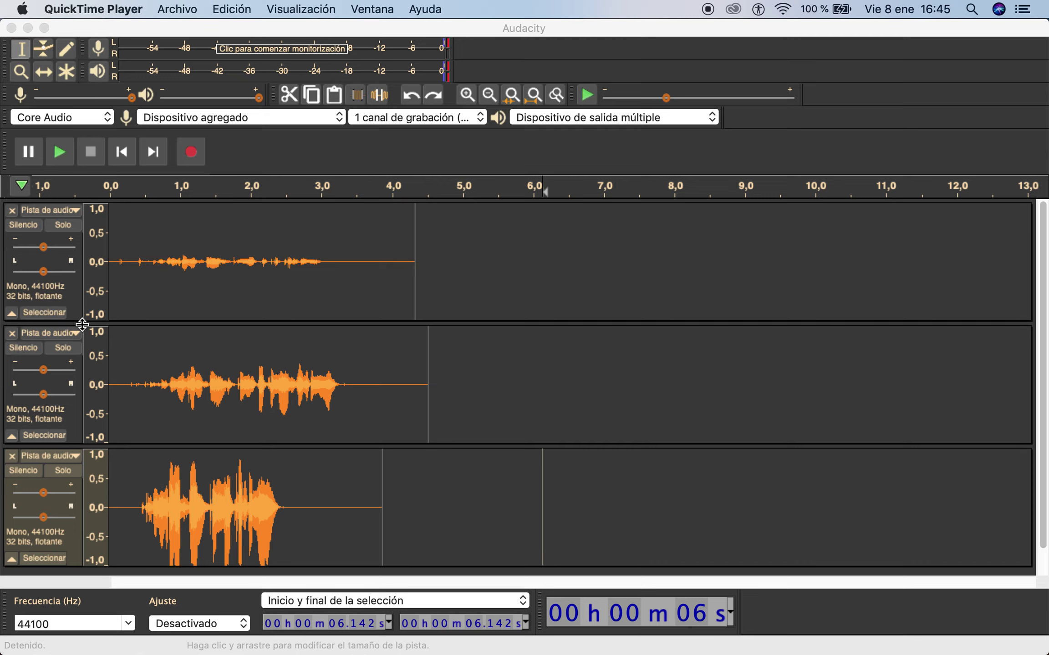
pyautogui.click(24, 349)
pyautogui.click(24, 471)
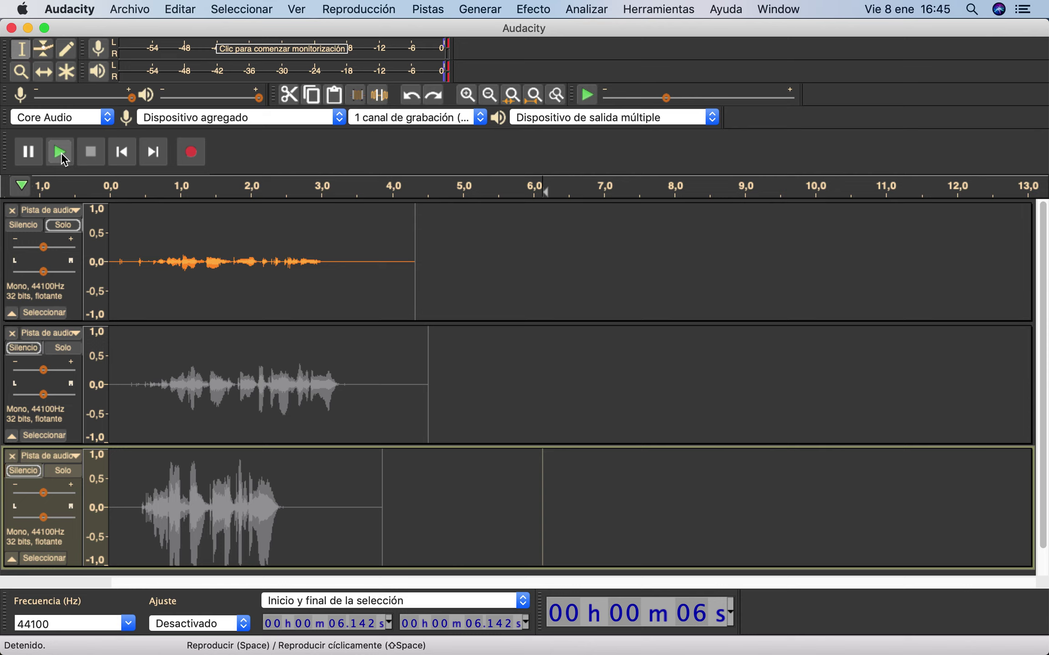
pyautogui.click(122, 152)
pyautogui.click(61, 151)
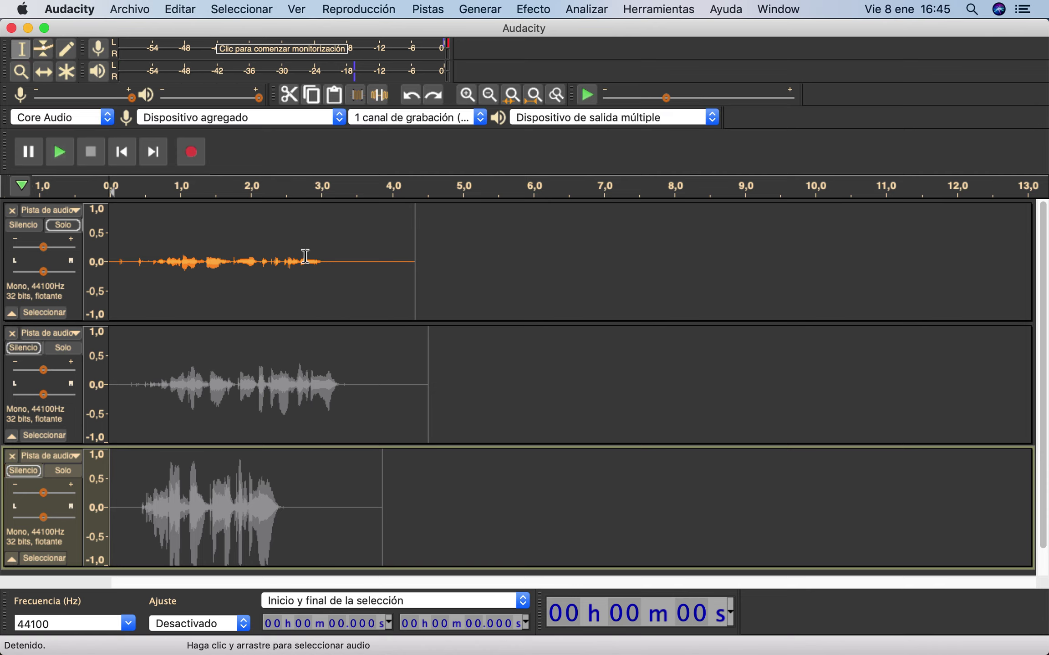
# Try normalizing the whole first track's perceived loudness with the factory default preset of -23 LUFS, and undo it.
pyautogui.click(76, 295)
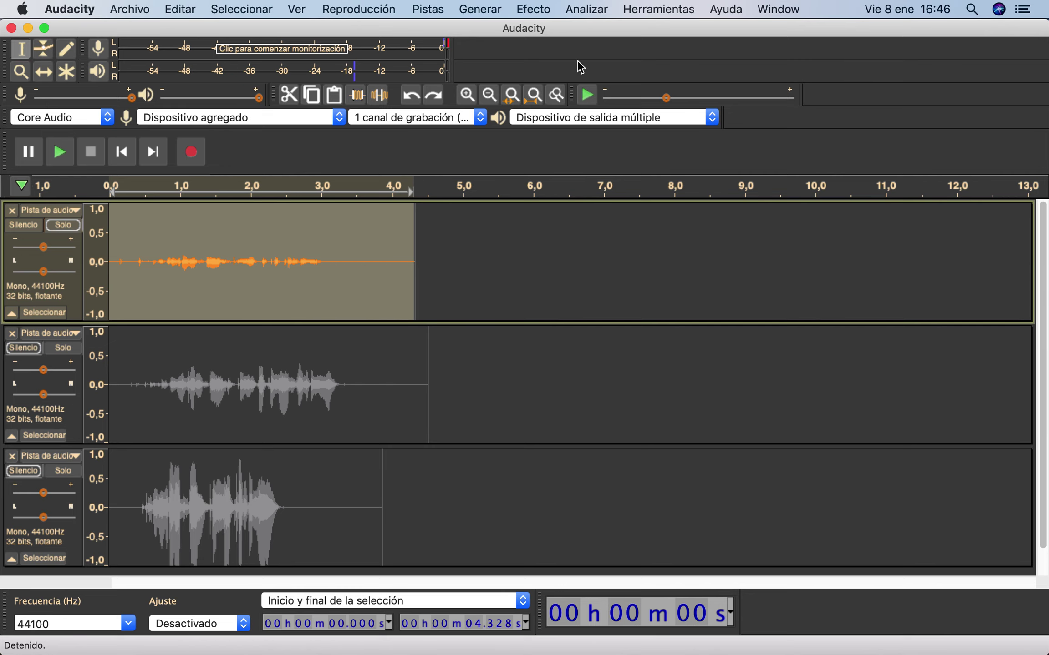
pyautogui.click(537, 11)
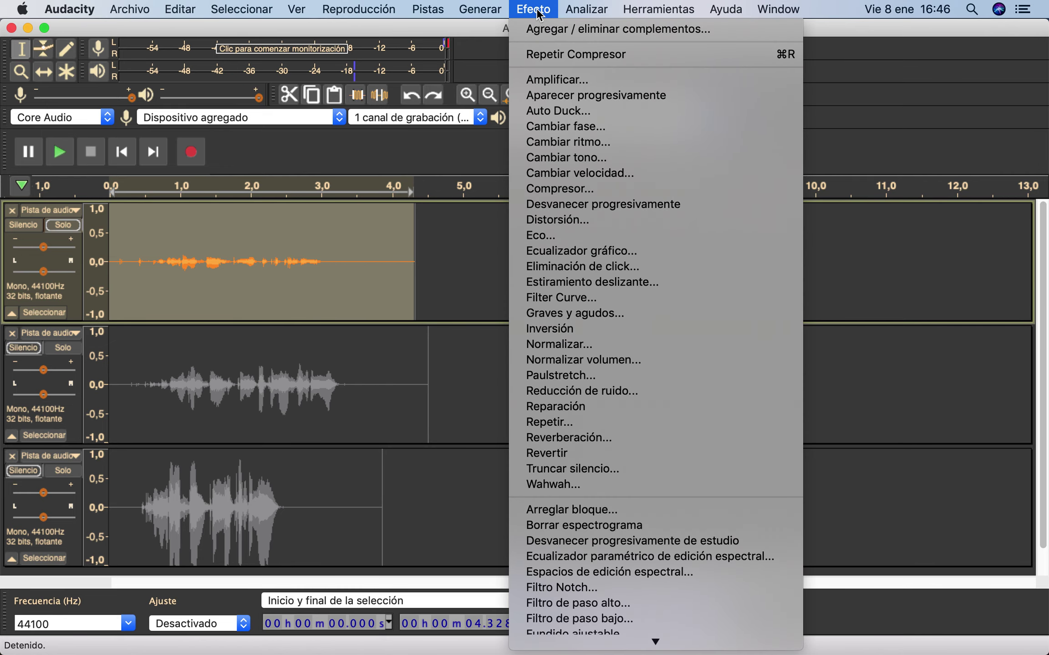
pyautogui.click(677, 356)
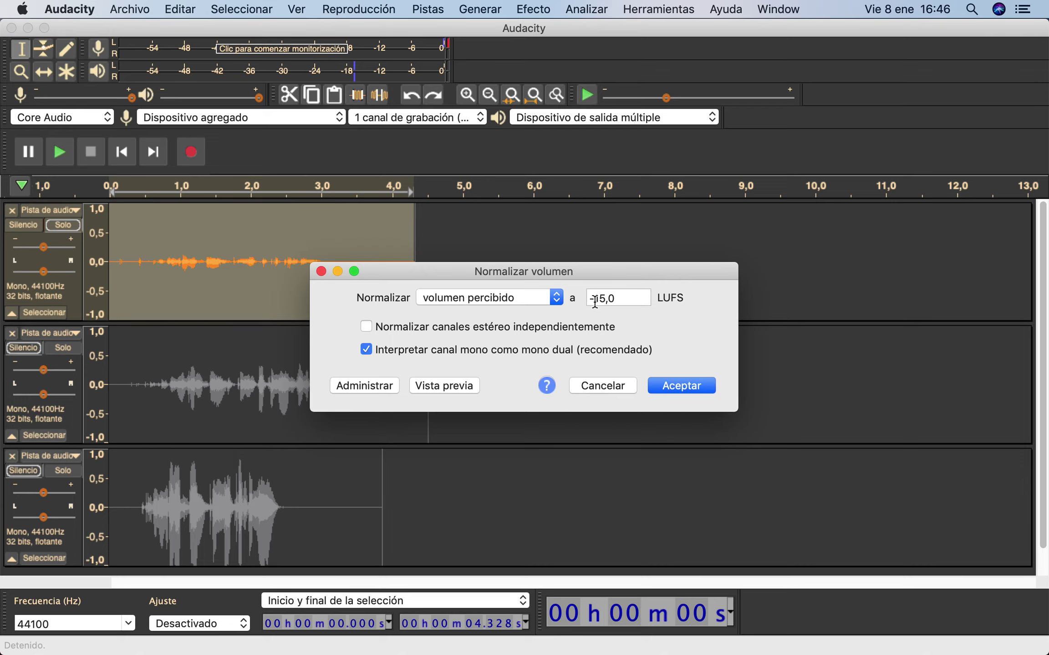
pyautogui.moveTo(594, 302); pyautogui.dragTo(634, 300)
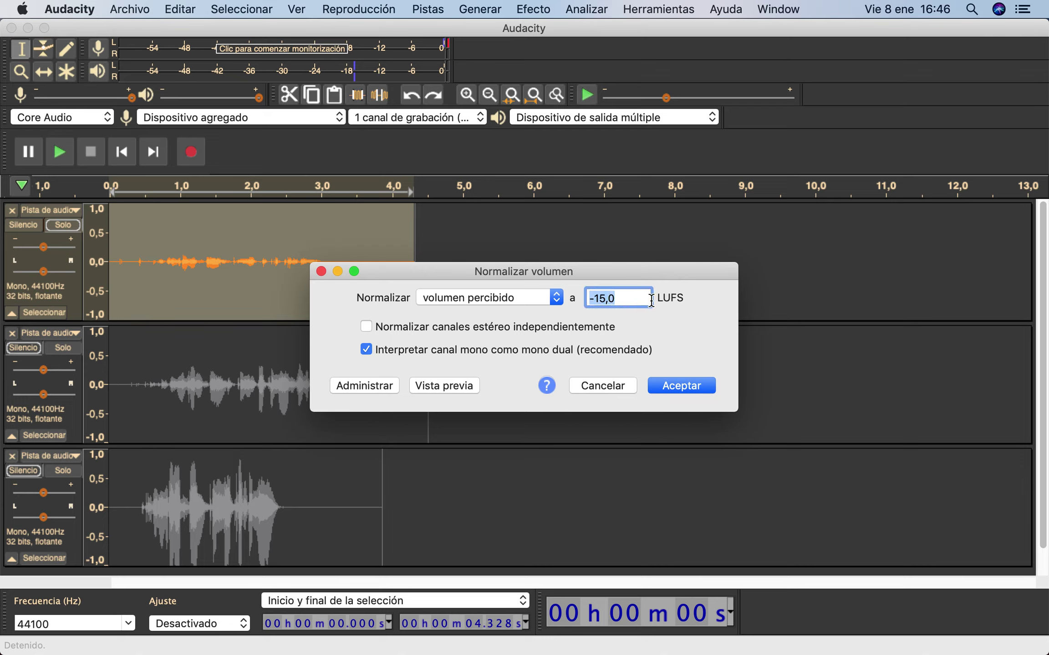
pyautogui.click(691, 305)
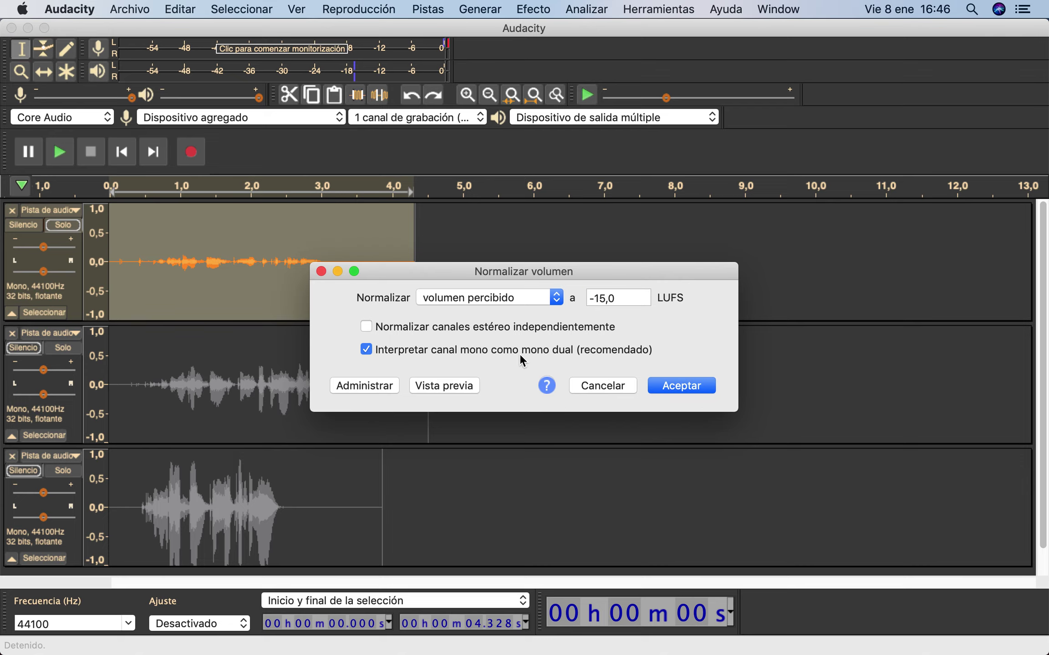
pyautogui.click(378, 385)
pyautogui.moveTo(483, 461)
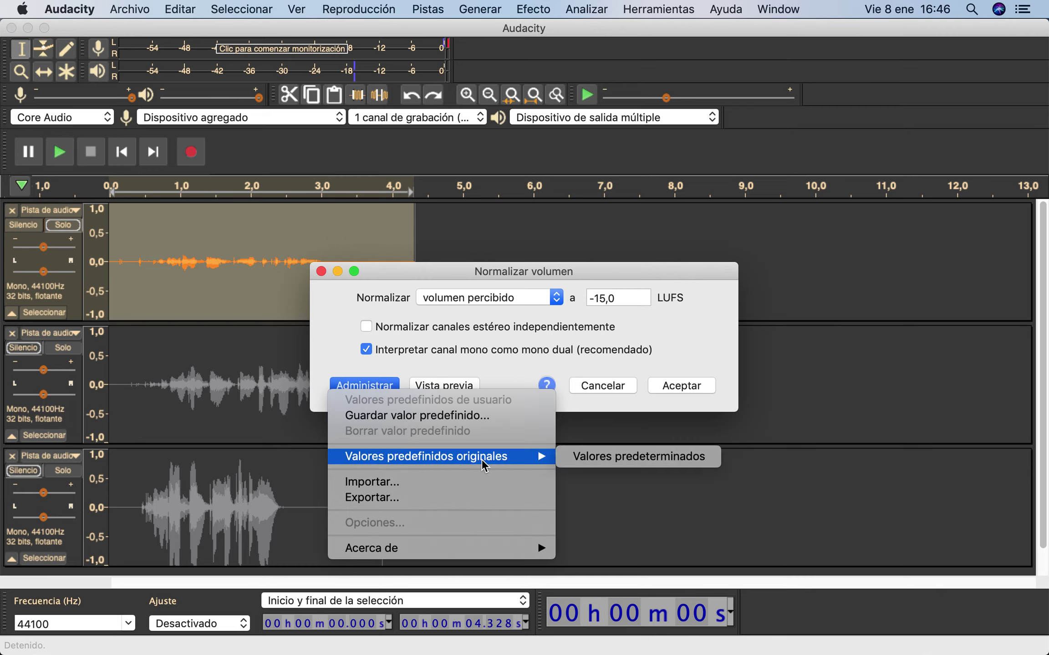
pyautogui.click(610, 469)
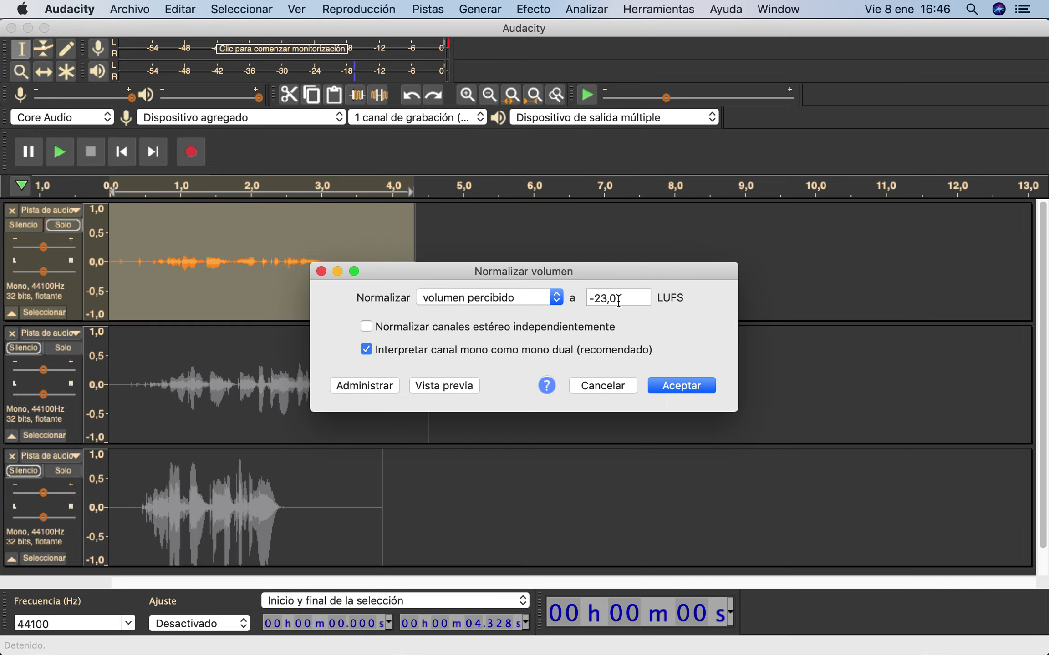
pyautogui.click(680, 386)
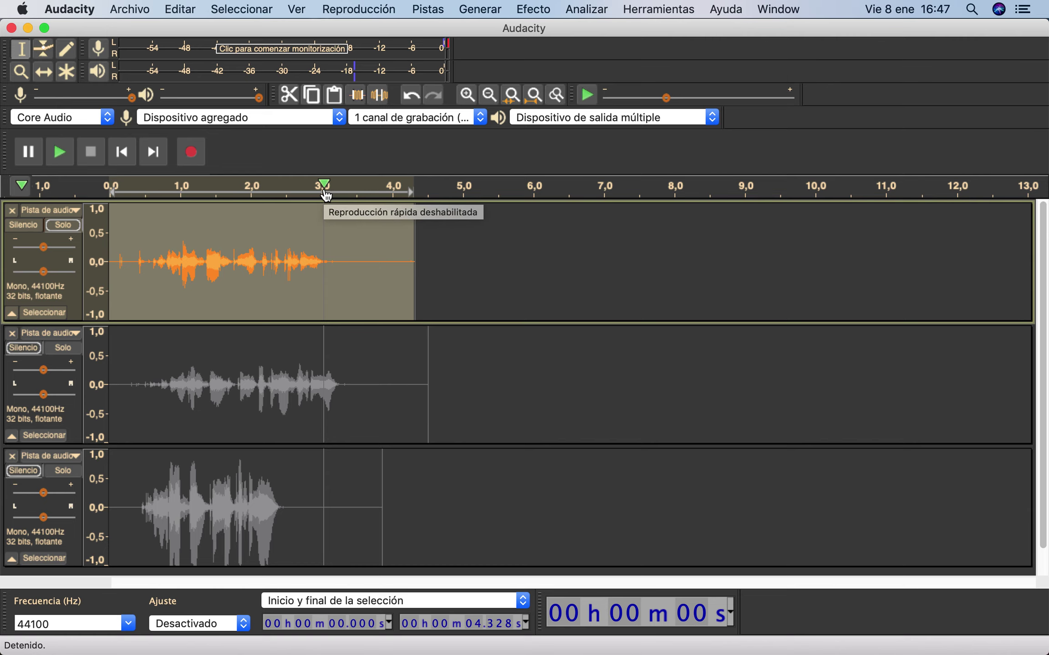
pyautogui.click(411, 96)
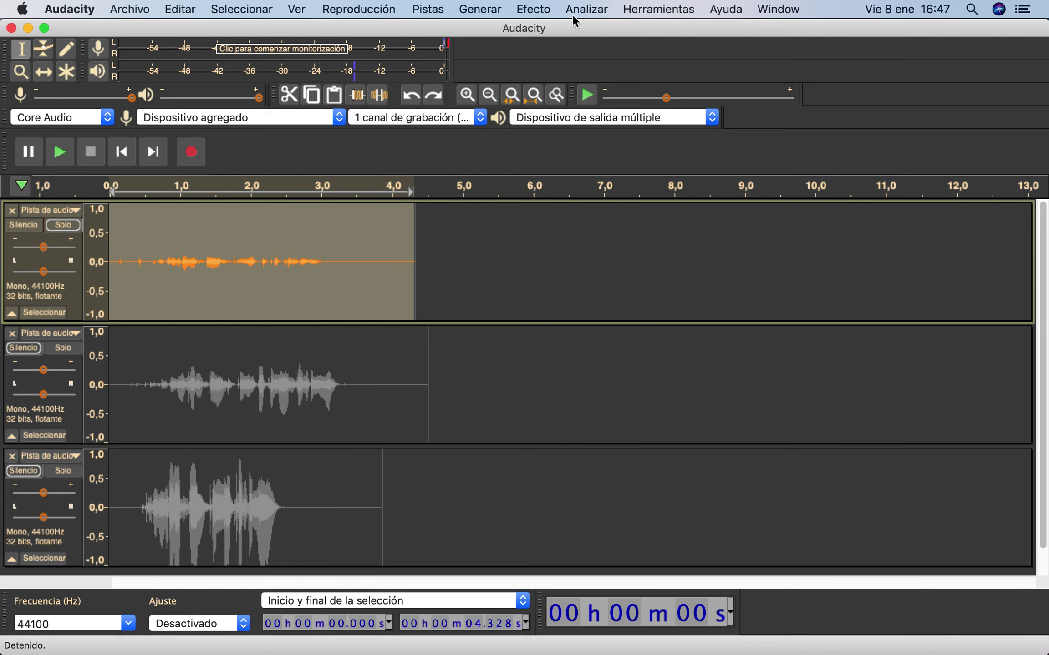
# Try normalizing the first track's perceived loudness to -15 LUFS, listen to the result, and undo it.
pyautogui.click(552, 10)
pyautogui.click(592, 360)
pyautogui.moveTo(607, 301); pyautogui.dragTo(504, 299)
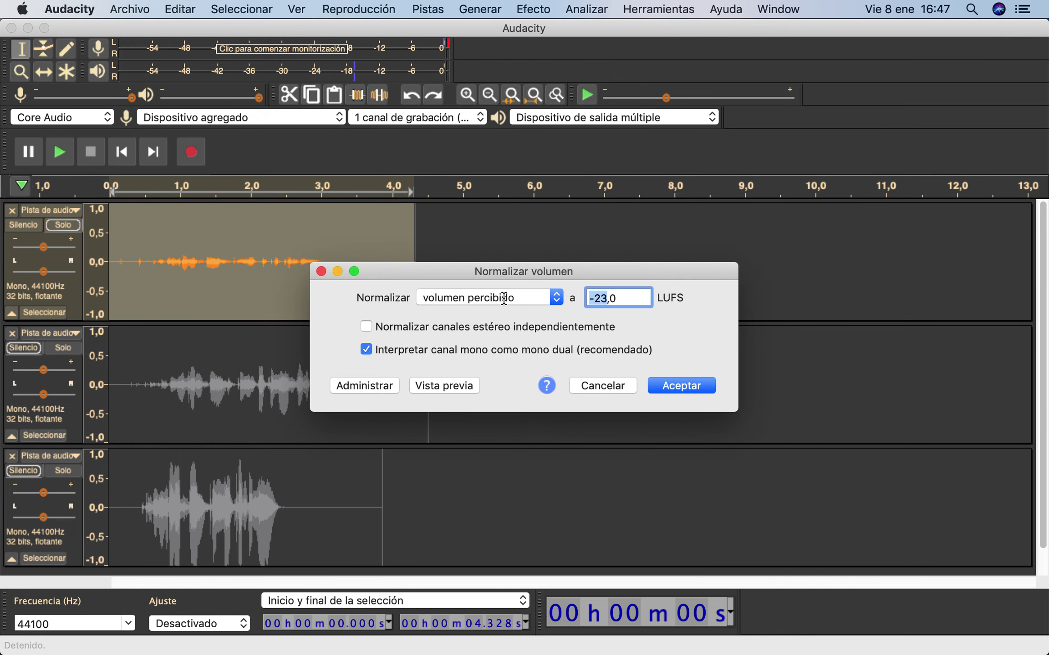
pyautogui.write('-15')
pyautogui.click(428, 386)
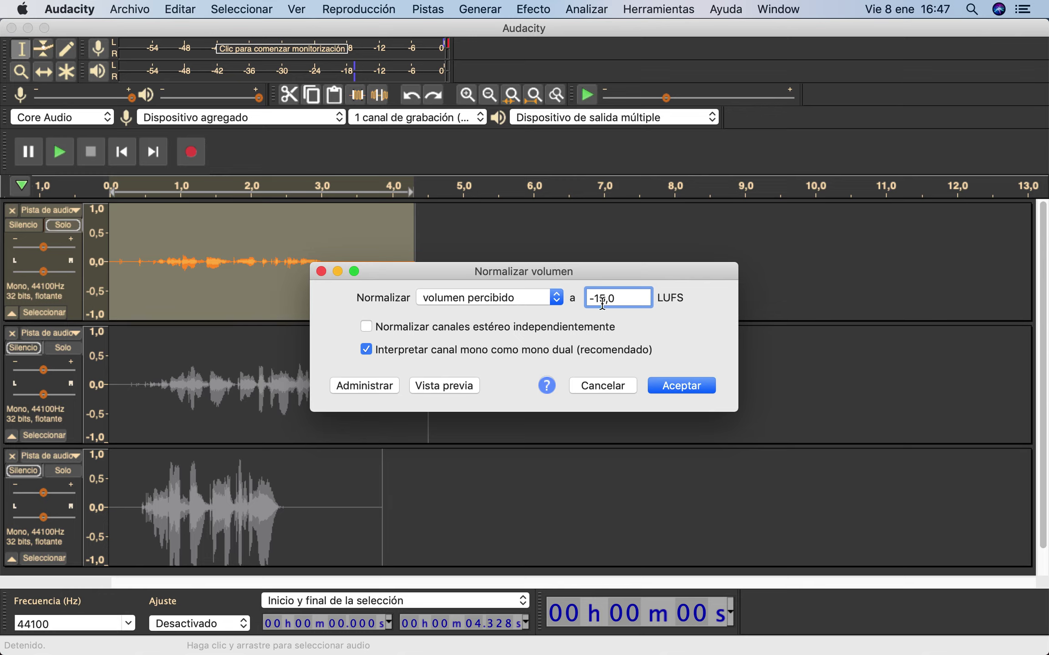
pyautogui.click(685, 387)
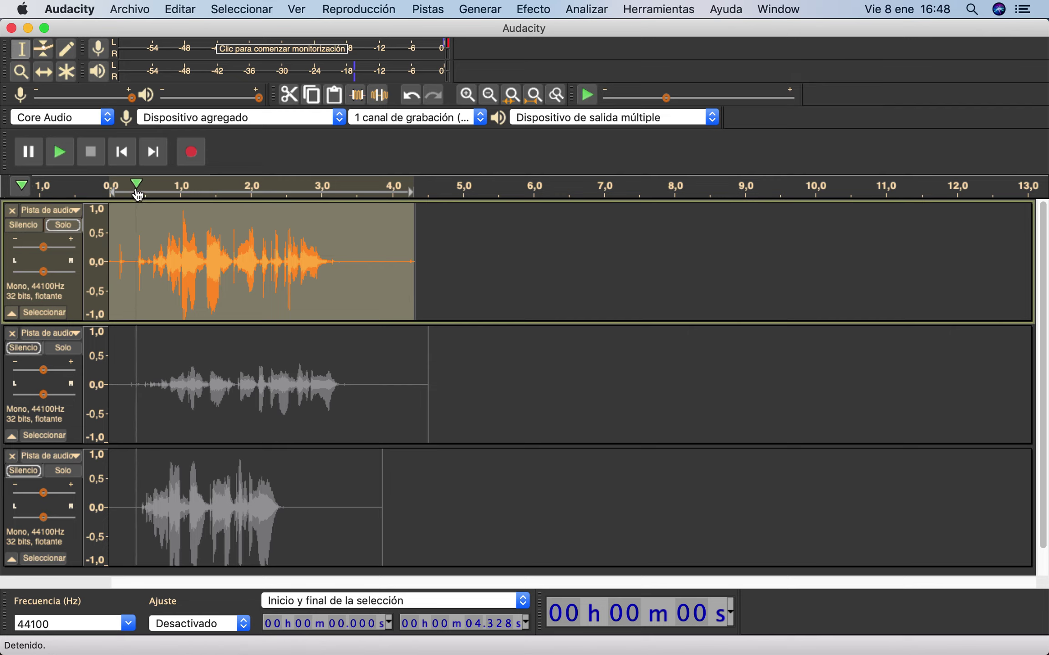
pyautogui.click(60, 152)
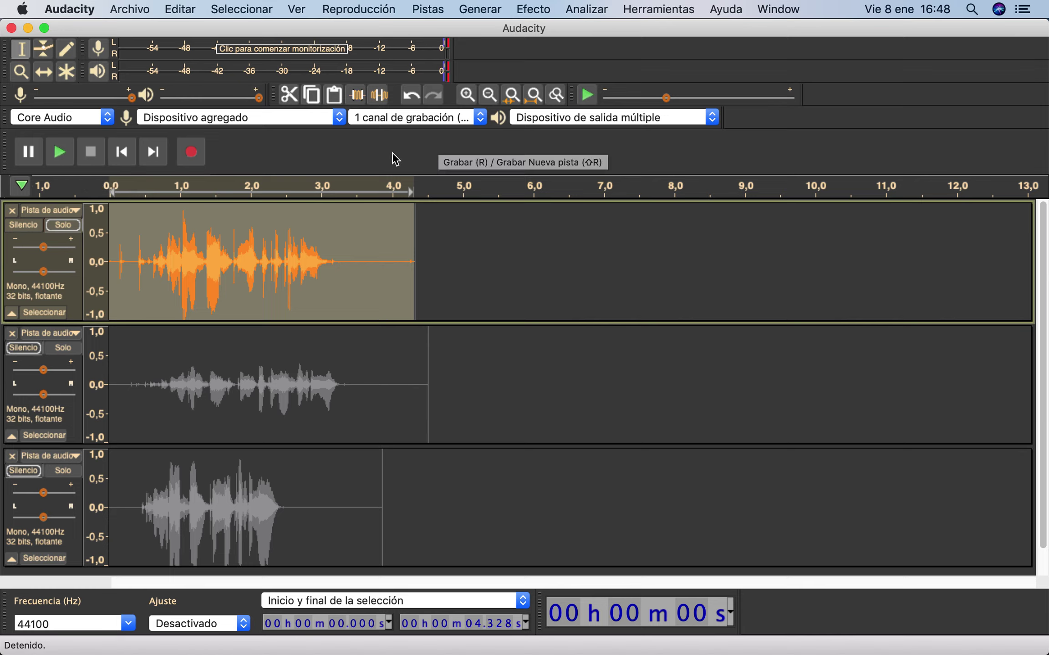
pyautogui.click(407, 98)
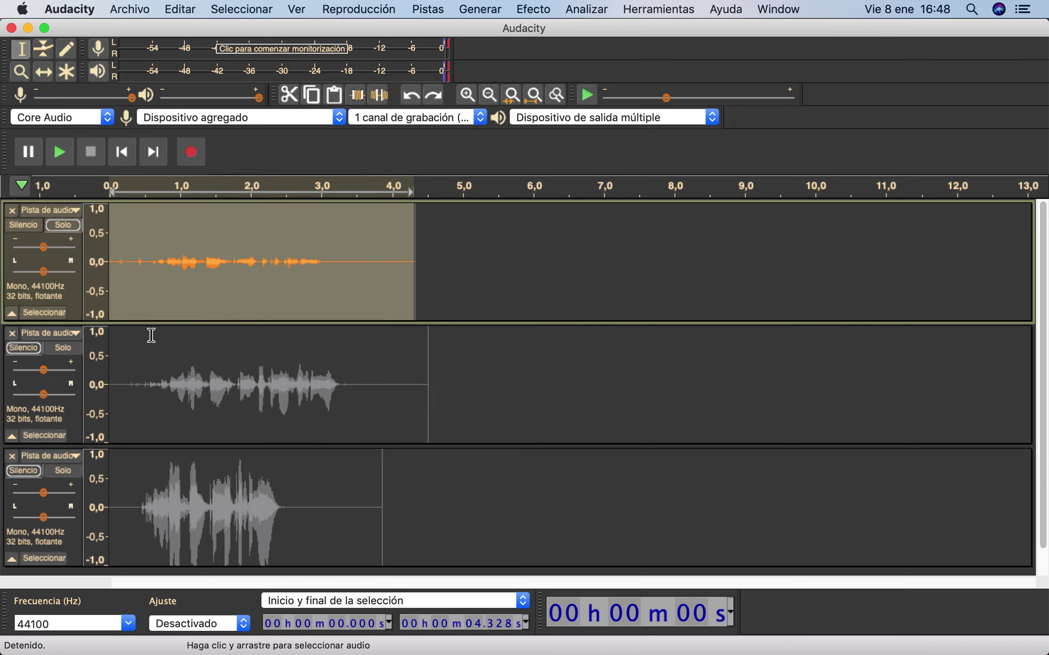
# Solo the second track and shift its clip to start at about 4.57 s, just after the first track's clip ends.
pyautogui.click(63, 348)
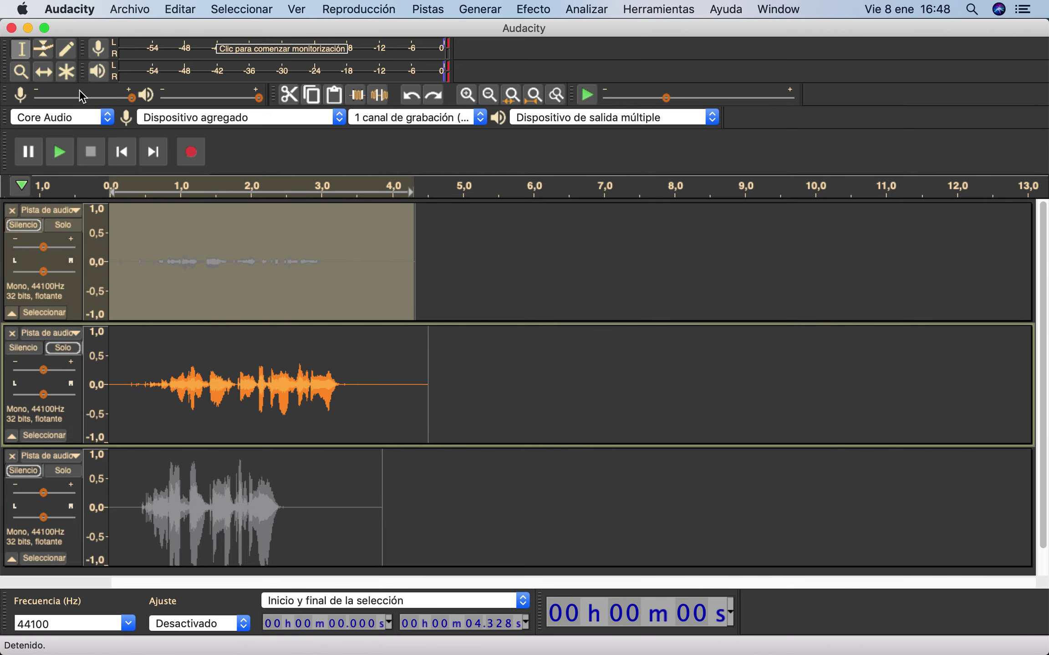
pyautogui.click(44, 72)
pyautogui.moveTo(337, 382); pyautogui.dragTo(581, 391)
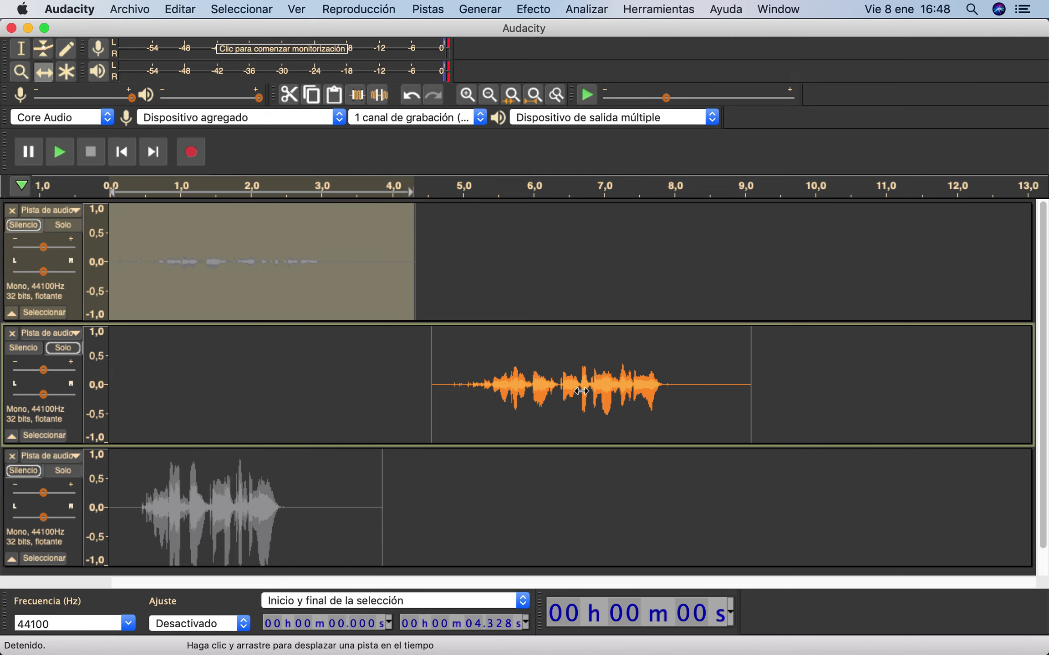
pyautogui.click(81, 414)
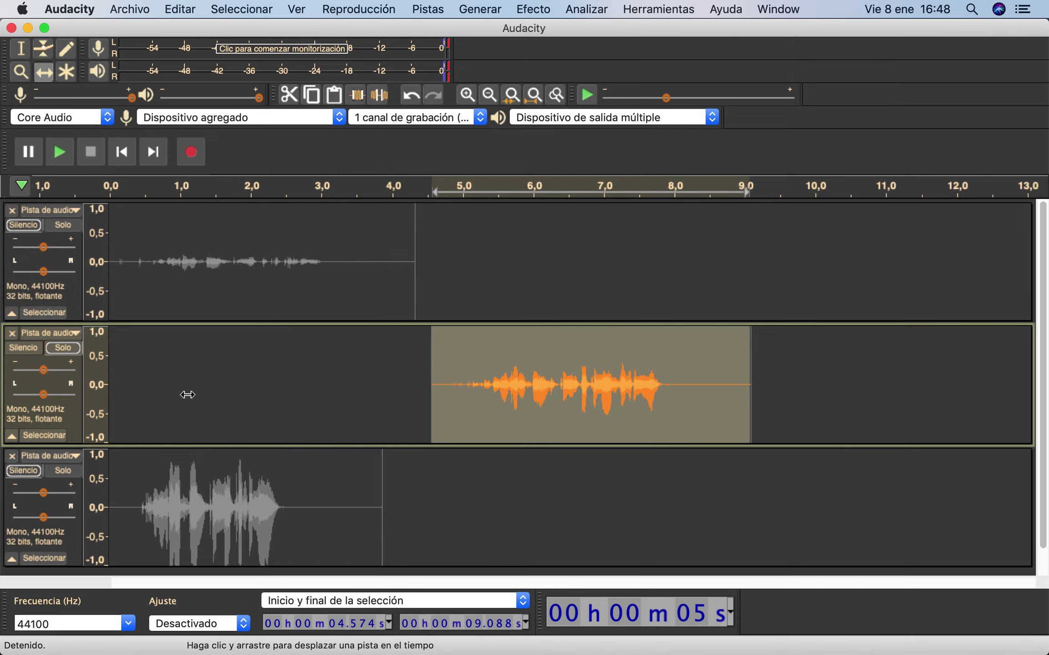
# Unmute the first track alongside the second, leaving only the third track muted.
pyautogui.click(54, 229)
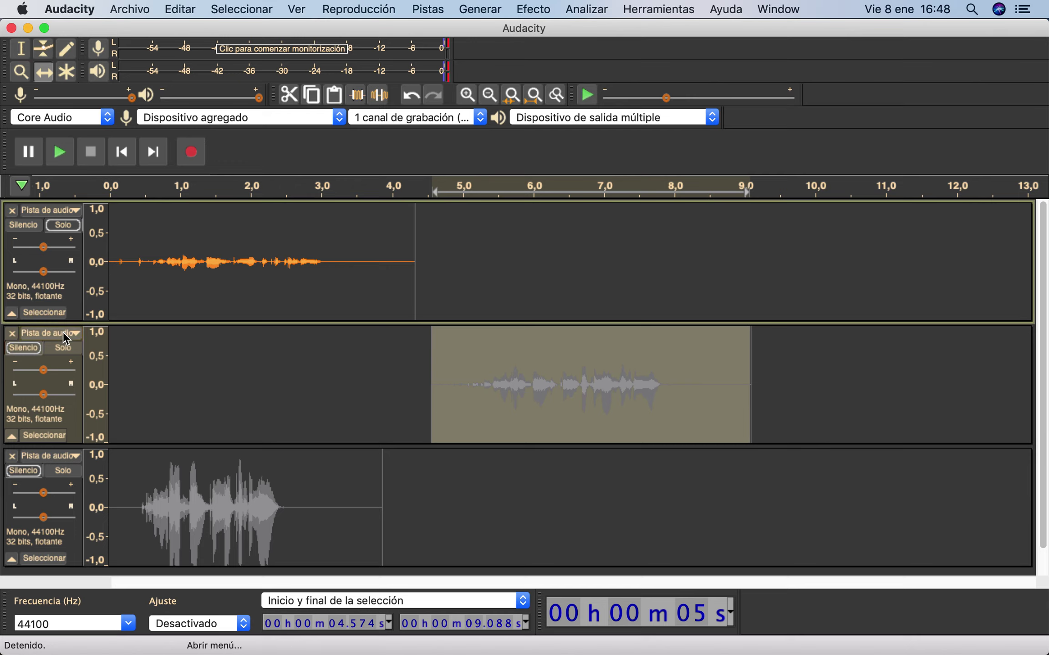
pyautogui.click(60, 349)
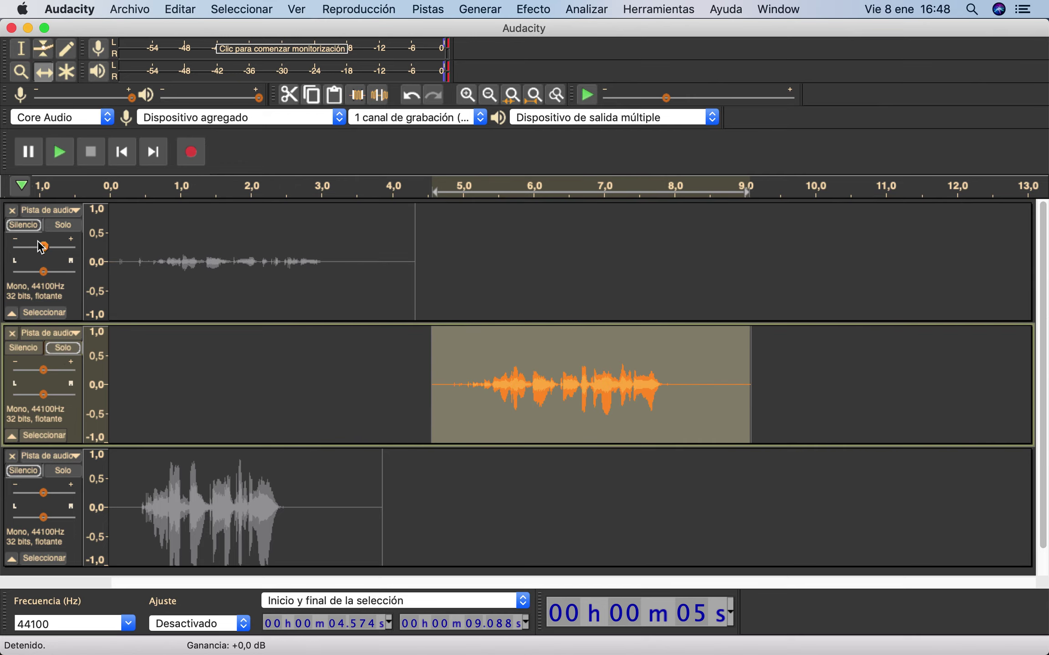
pyautogui.click(24, 223)
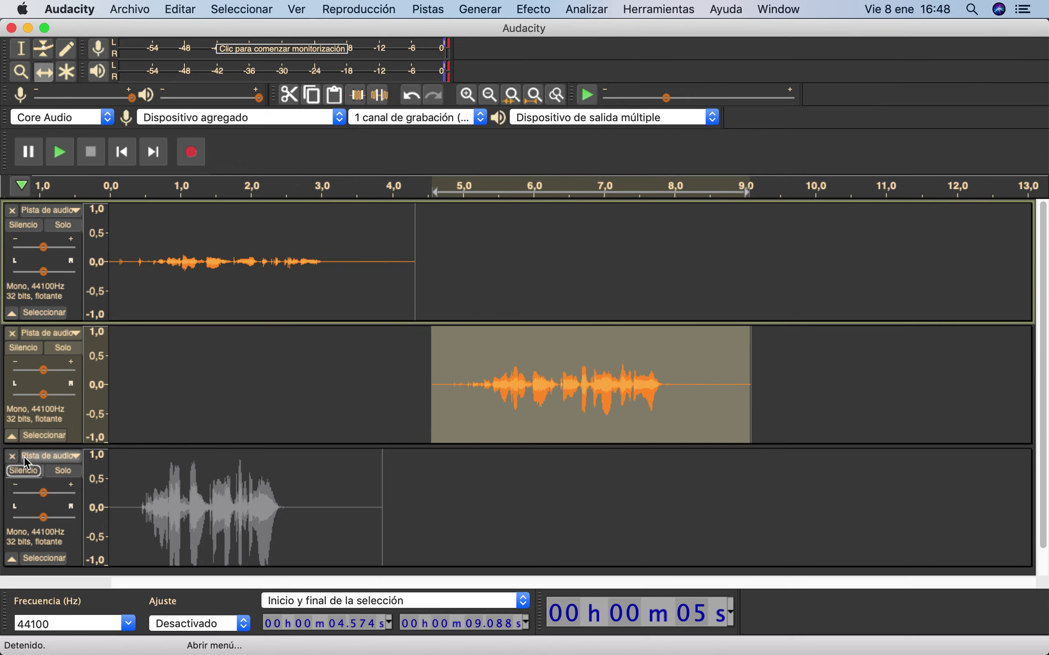
pyautogui.click(24, 471)
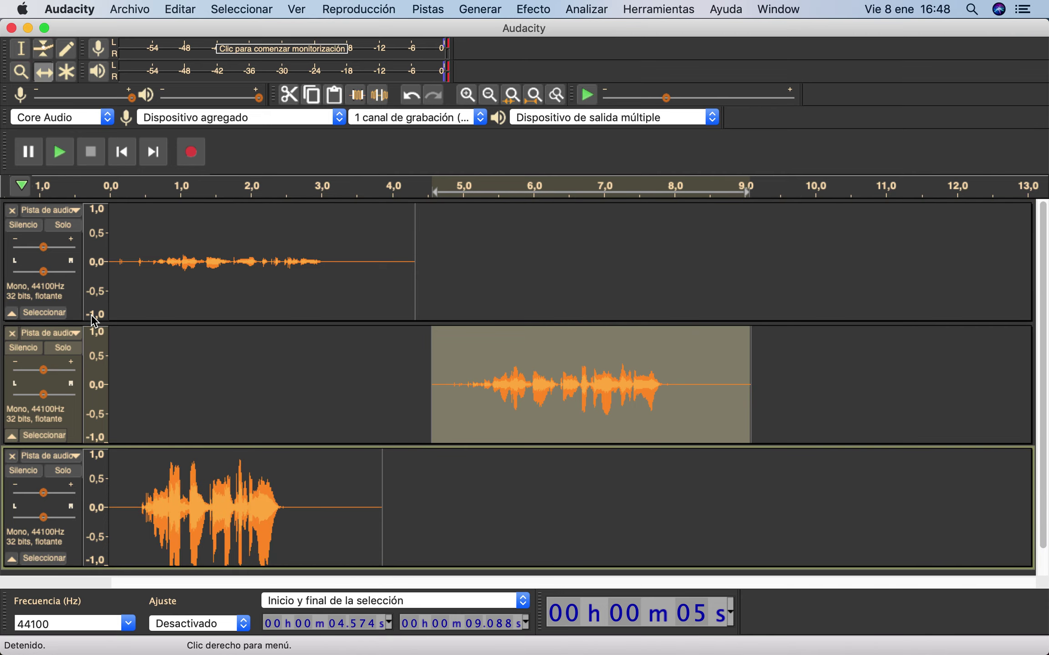
pyautogui.click(24, 471)
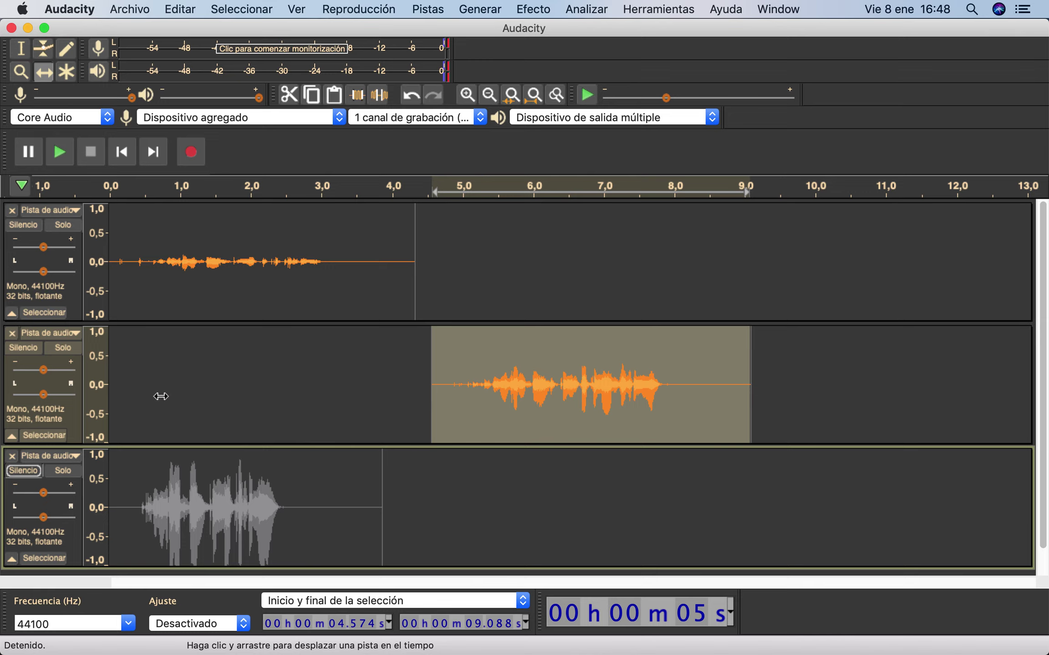
# Select the first two tracks from 0 to about 9.59 s and normalize their peak amplitude to -1.0 dB with DC offset removal.
pyautogui.keyDown('super'); pyautogui.click(76, 297); pyautogui.keyUp('super')
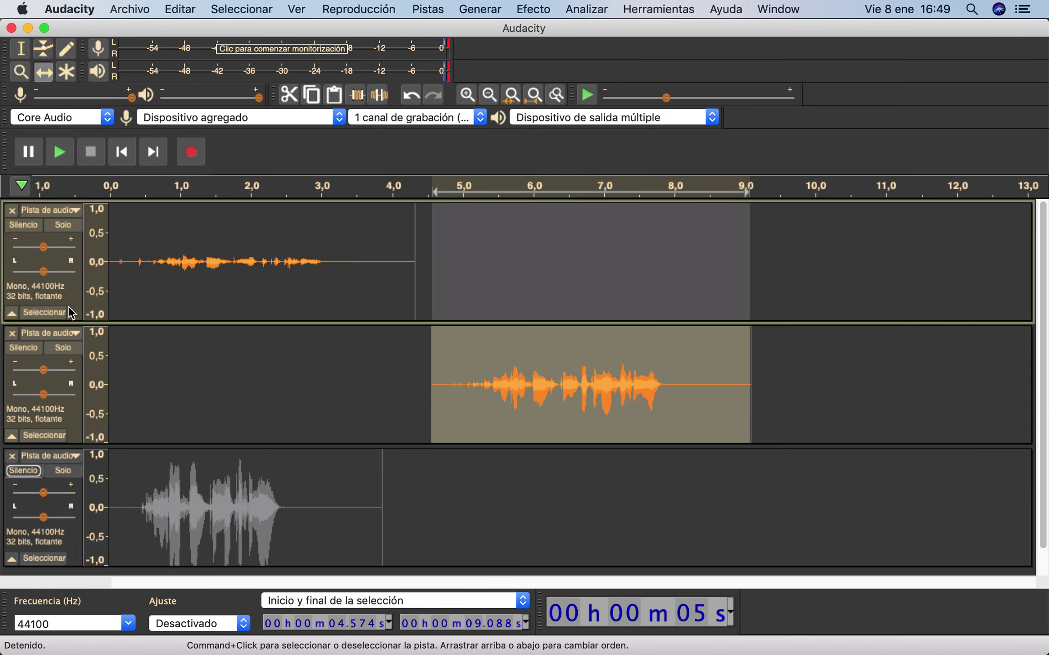
pyautogui.click(21, 47)
pyautogui.moveTo(110, 232); pyautogui.dragTo(786, 357)
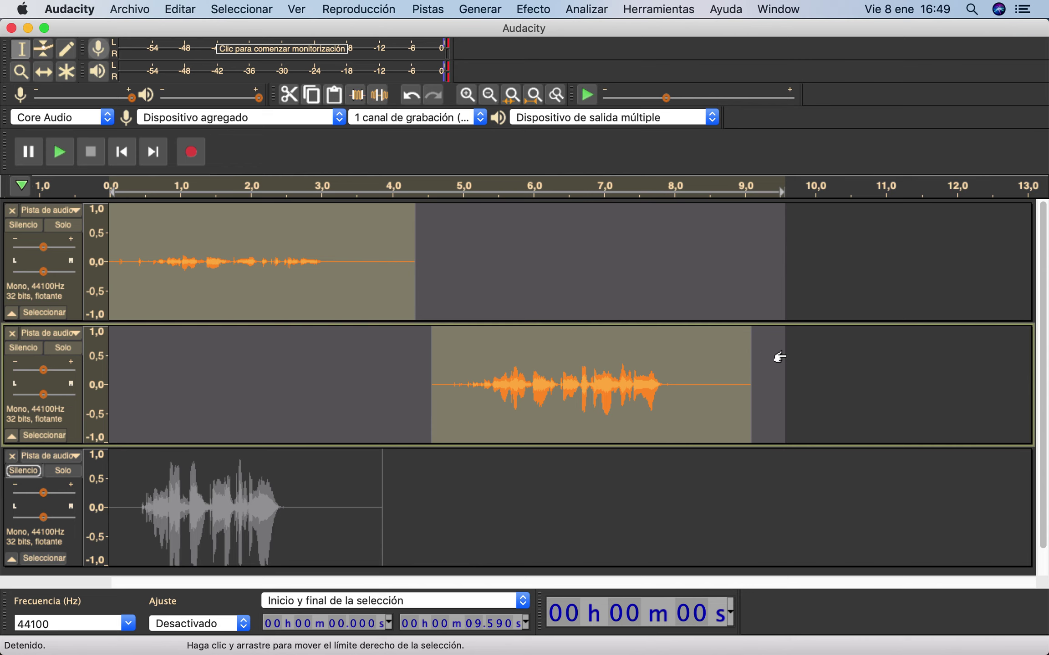
pyautogui.click(537, 10)
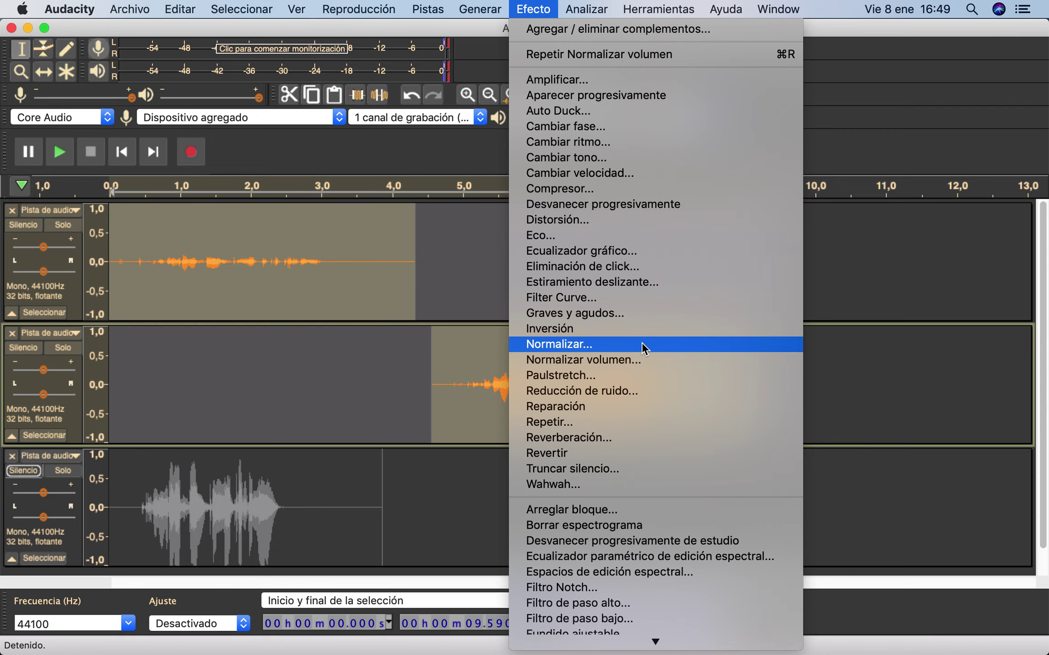
pyautogui.click(577, 343)
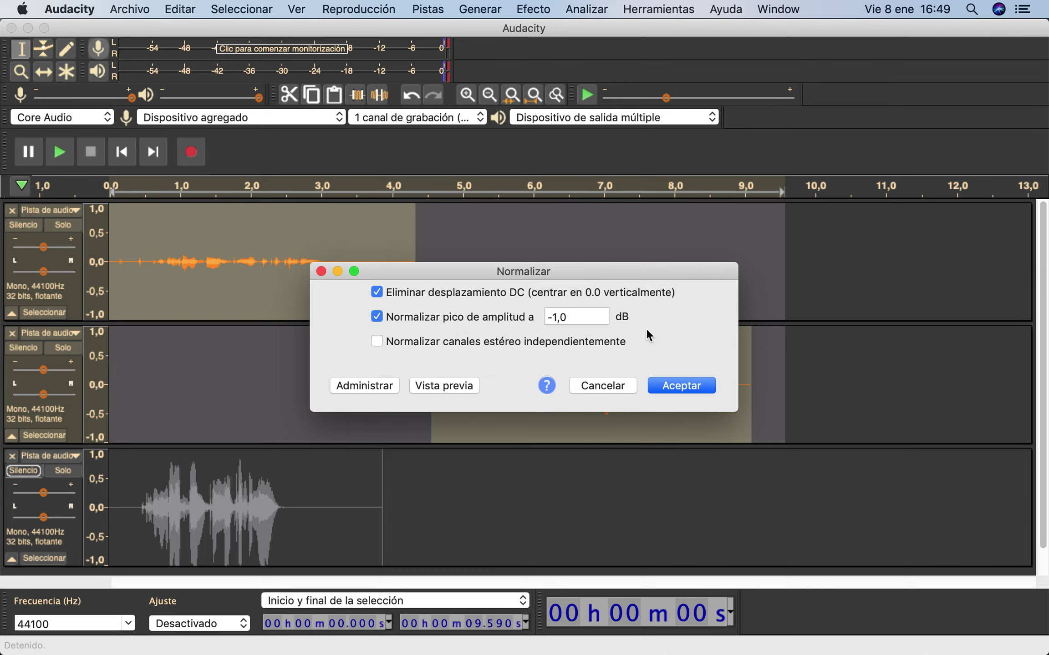
pyautogui.click(685, 386)
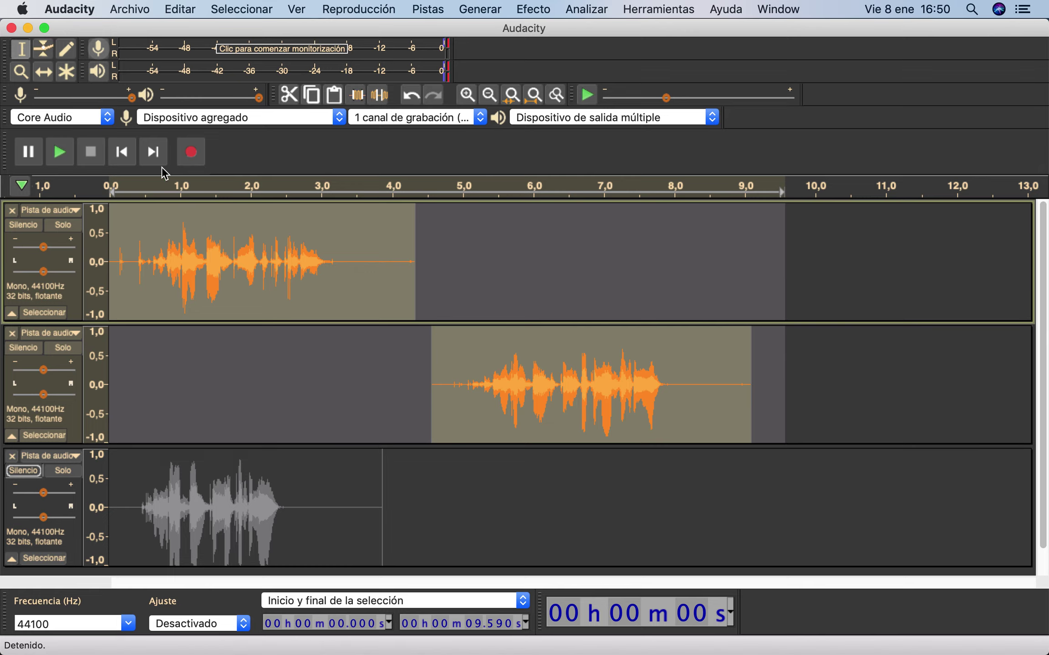
# Undo the peak normalization and play the first two tracks' original audio from the beginning.
pyautogui.click(412, 95)
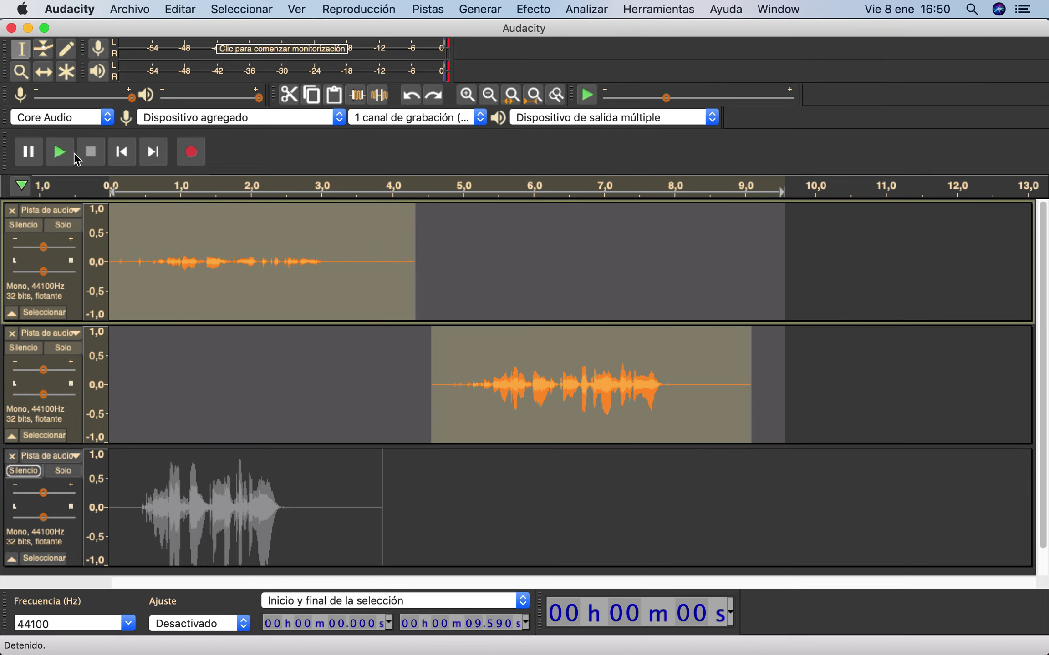
pyautogui.click(122, 154)
pyautogui.click(63, 157)
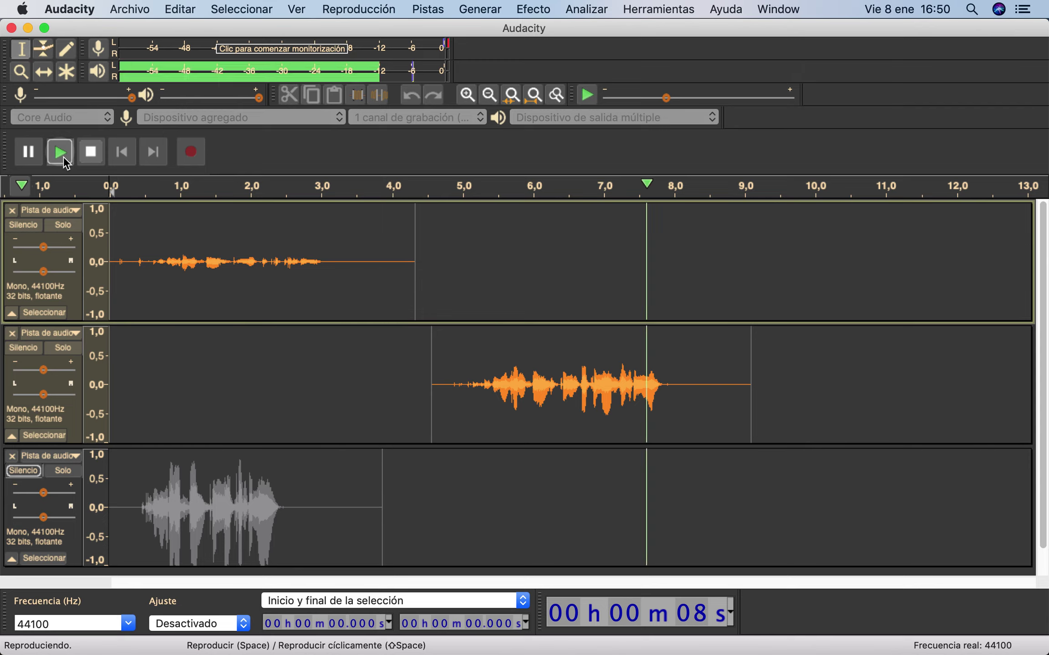
pyautogui.click(91, 152)
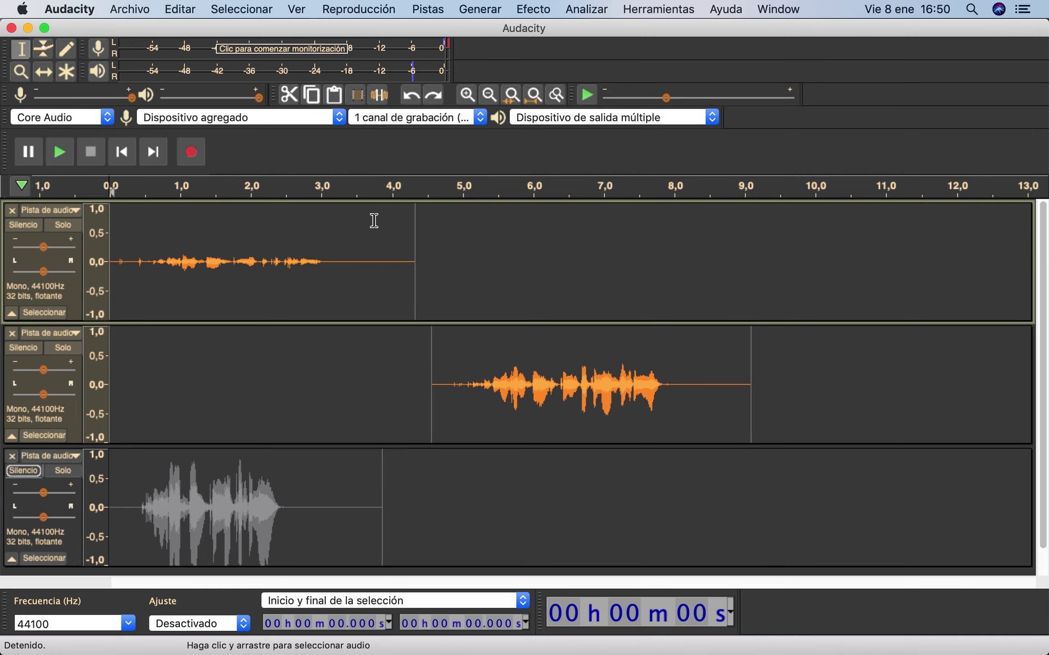
# Redo the peak normalization of the first two tracks and play the selection.
pyautogui.click(438, 95)
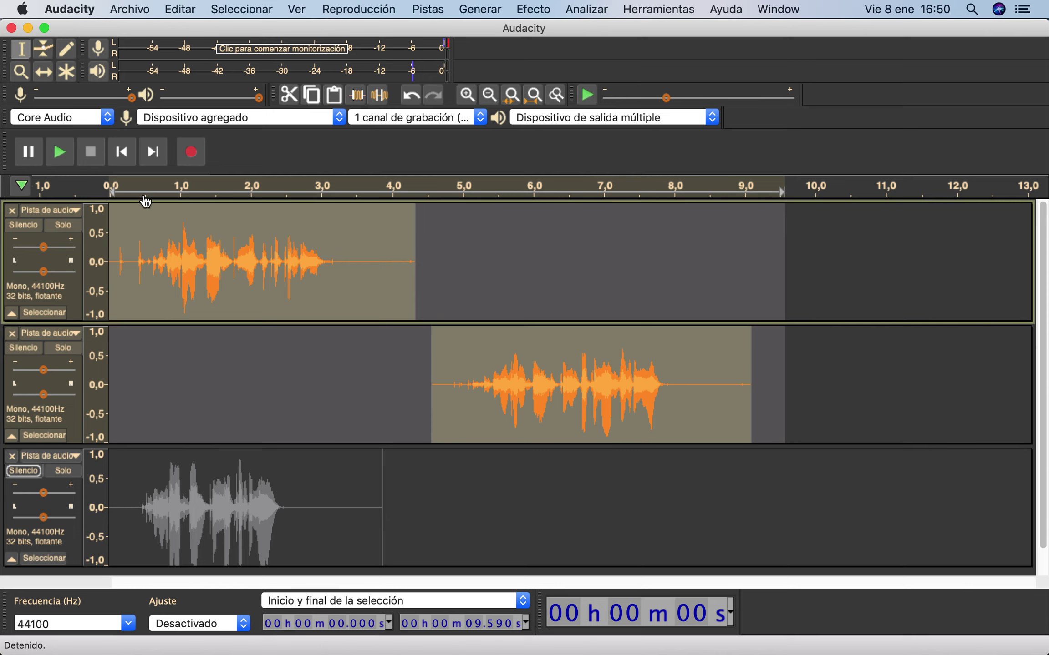
pyautogui.click(58, 154)
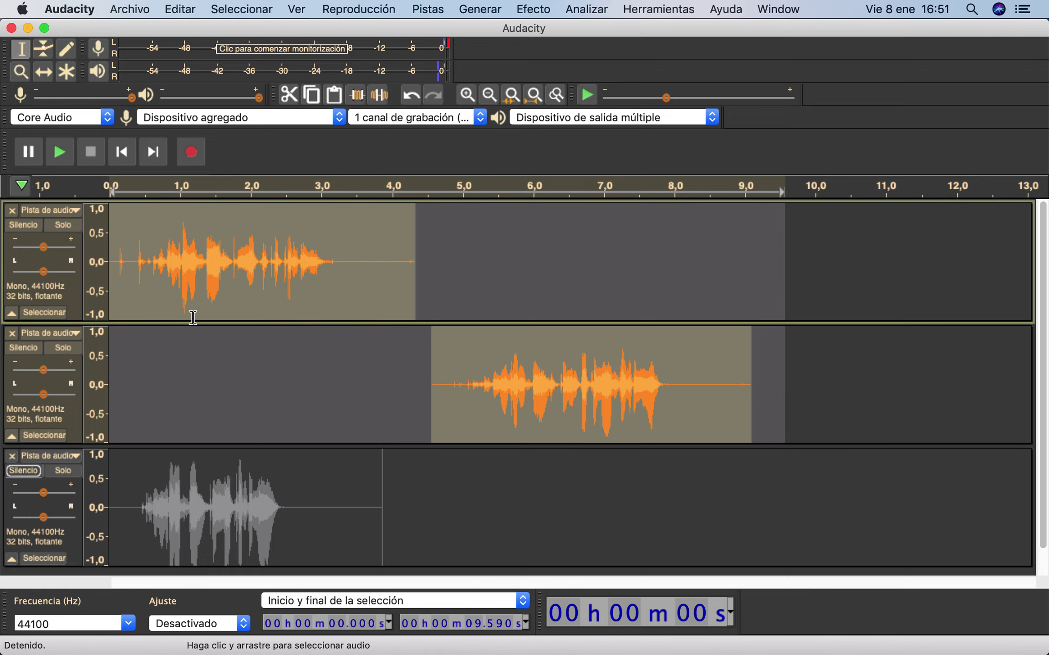
# Delete the first two tracks, and solo and select the whole remaining track from 0 to 3.864 s.
pyautogui.click(12, 210)
pyautogui.click(12, 210)
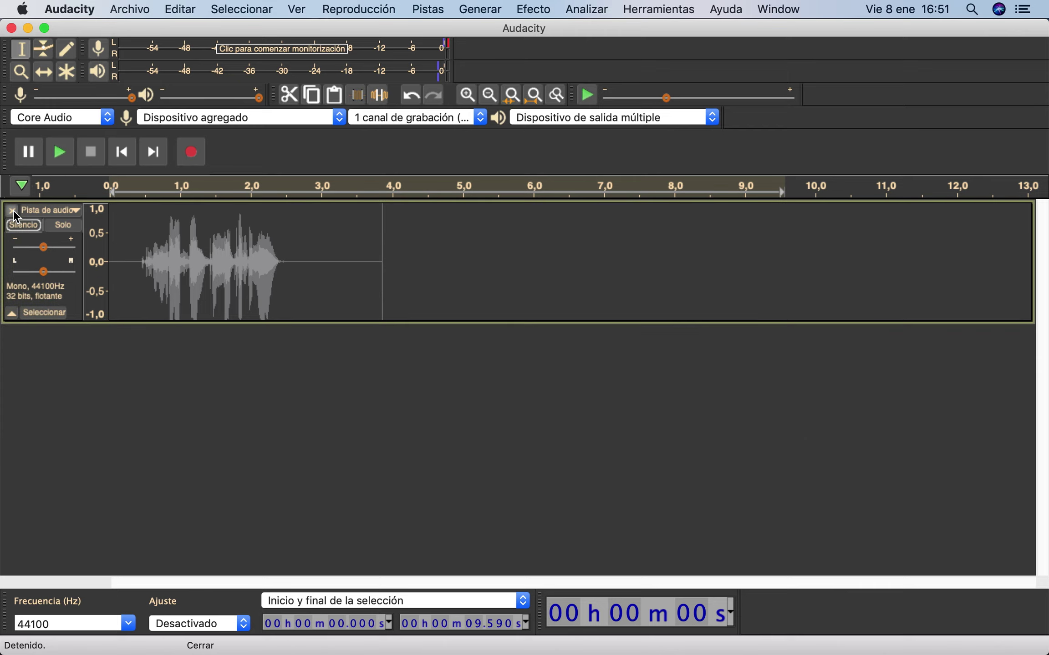
pyautogui.click(63, 225)
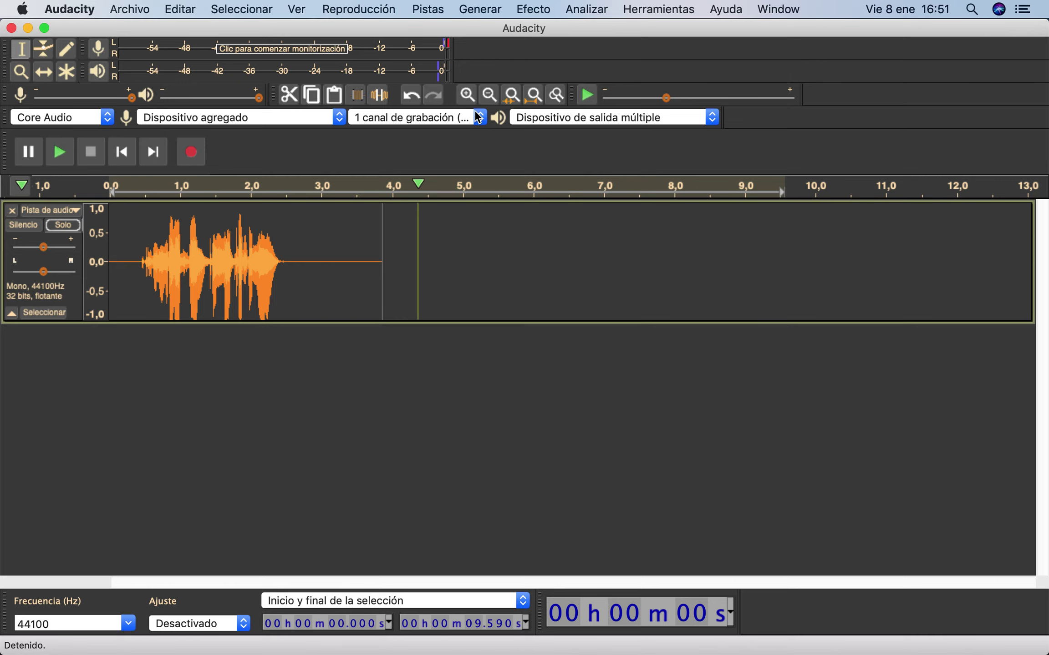
pyautogui.click(77, 298)
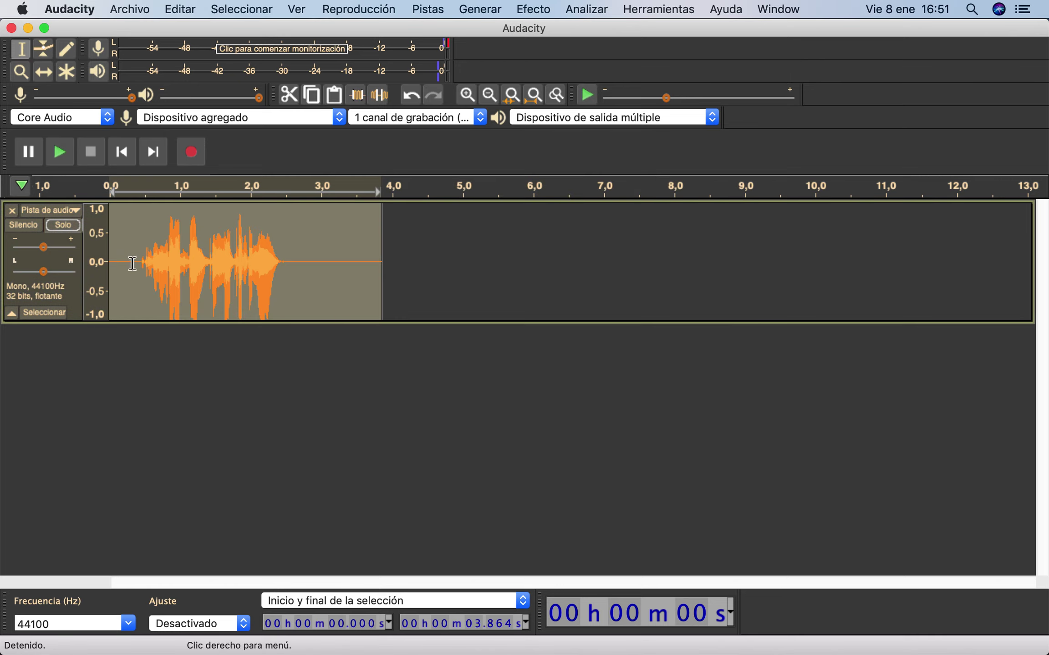
# Try compressing the selection at 2:1 with 0.25 s attack, 1.3 s decay and no make-up gain, play it and undo the compression.
pyautogui.click(533, 11)
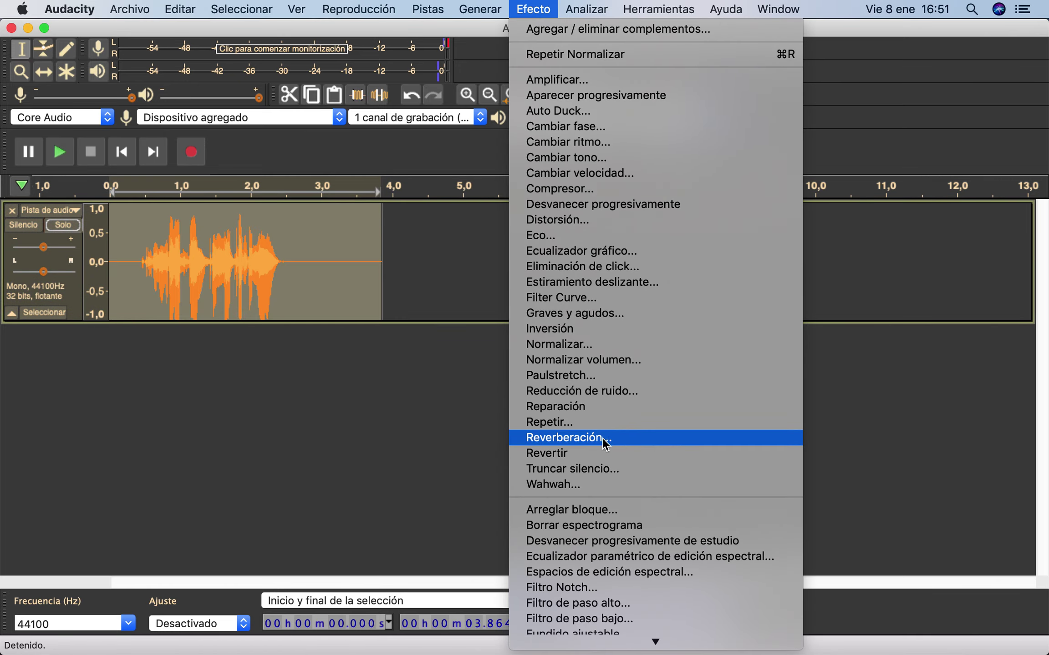
pyautogui.click(657, 189)
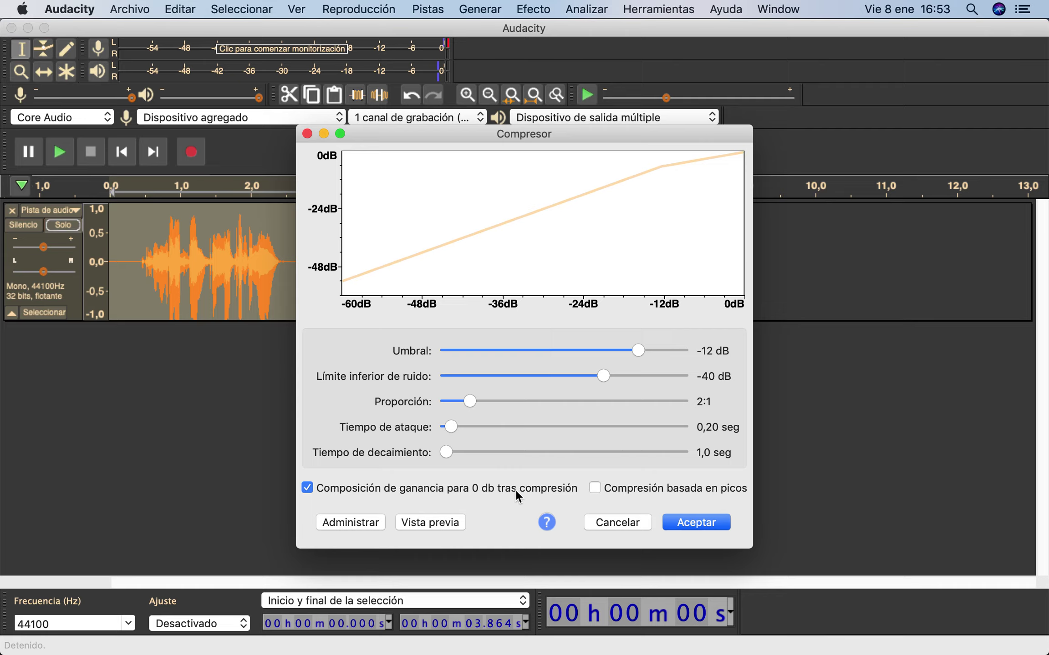
pyautogui.click(308, 496)
pyautogui.moveTo(450, 451); pyautogui.dragTo(451, 453)
pyautogui.click(685, 523)
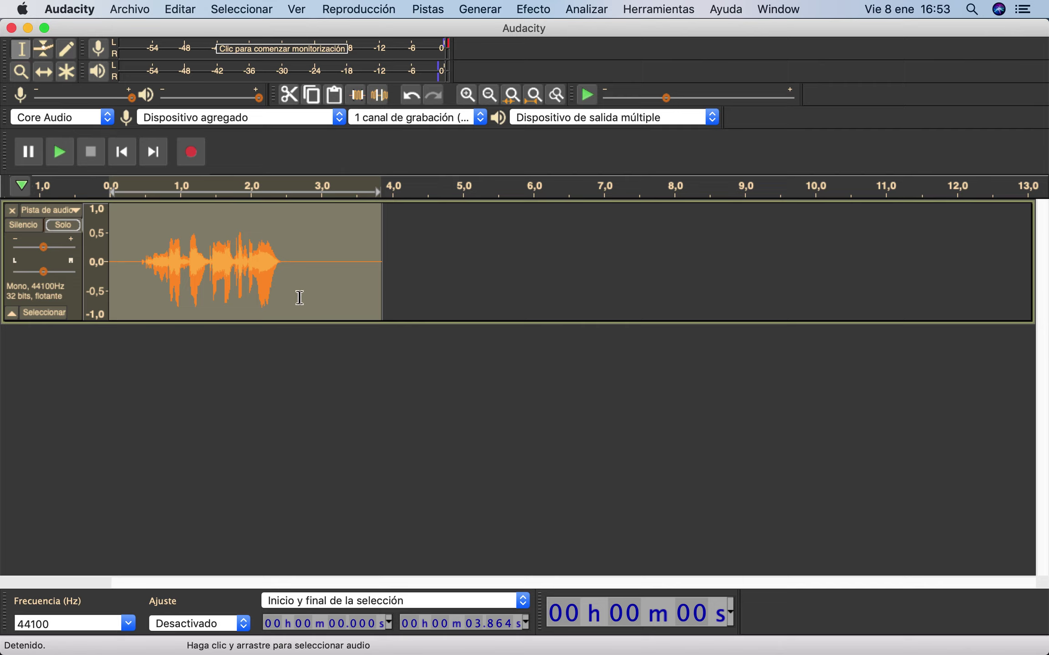
pyautogui.click(61, 152)
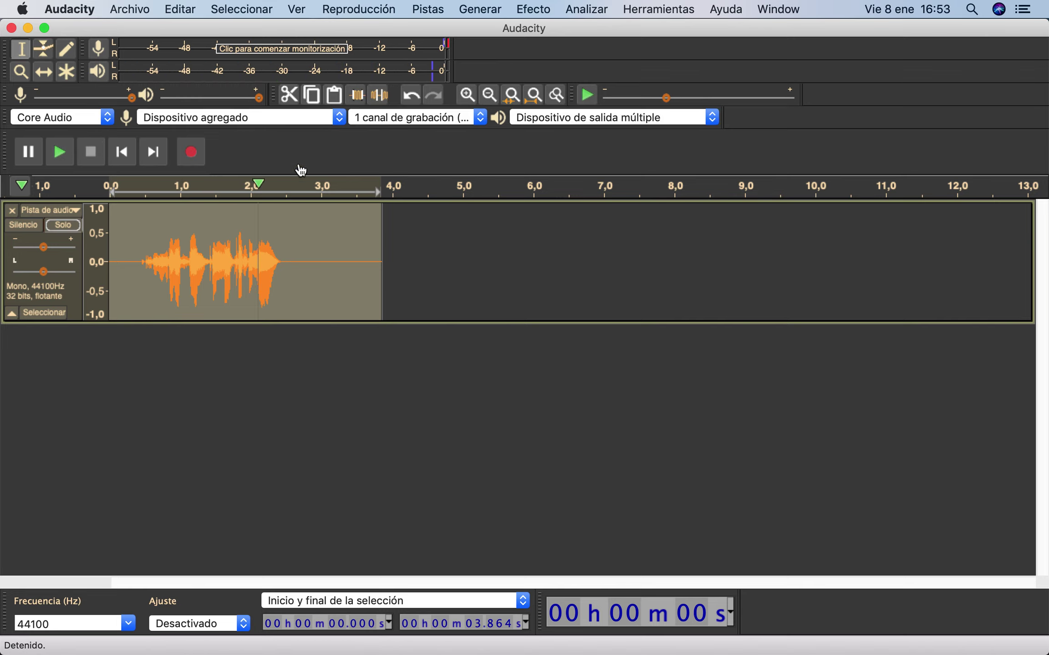
pyautogui.click(411, 96)
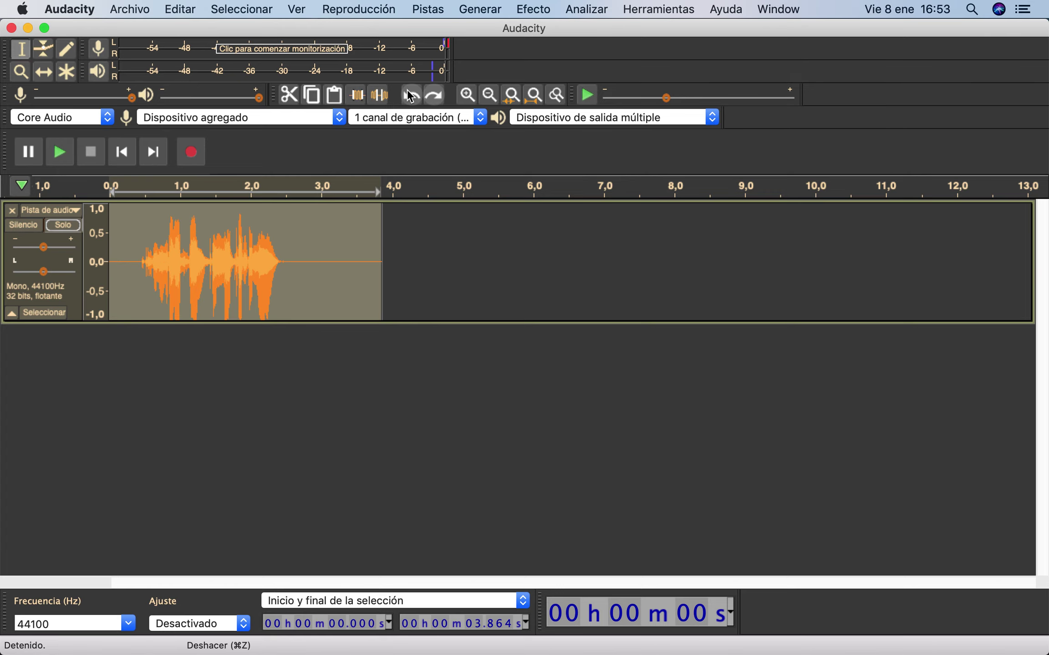
# Try compressing the selection with a stronger 5:1 ratio at the -12 dB threshold, and undo the compression.
pyautogui.click(553, 11)
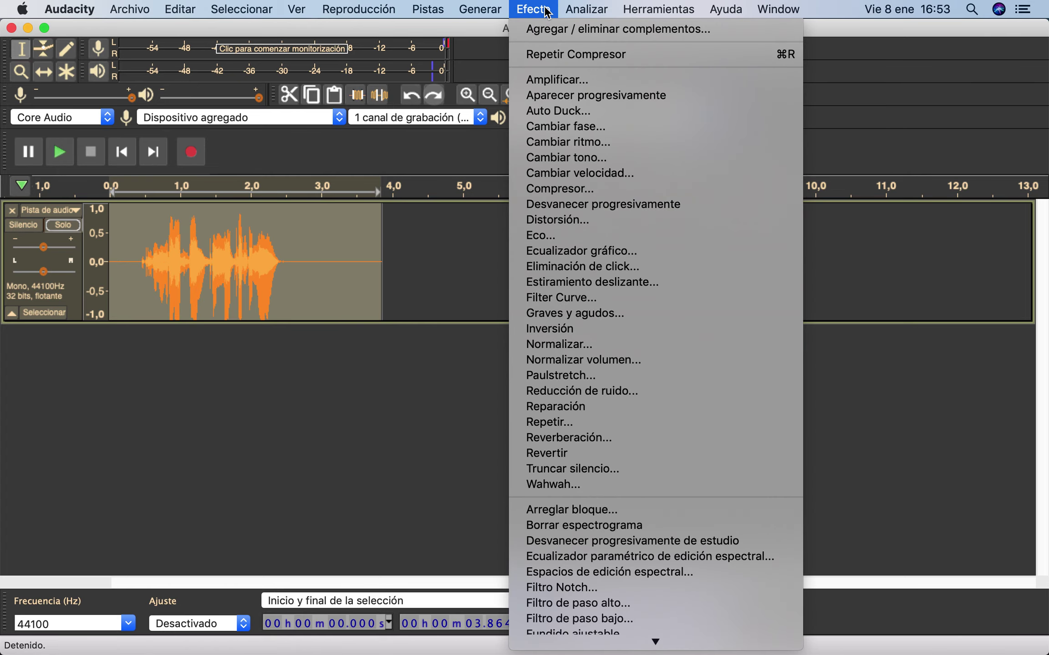
pyautogui.click(585, 189)
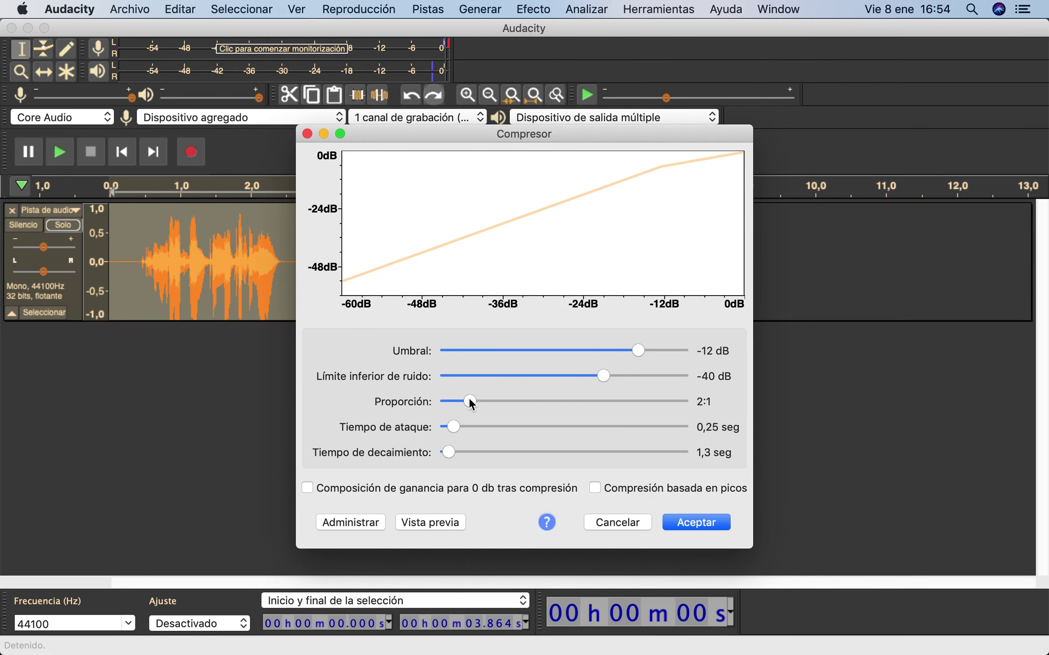
pyautogui.moveTo(470, 399); pyautogui.dragTo(551, 399)
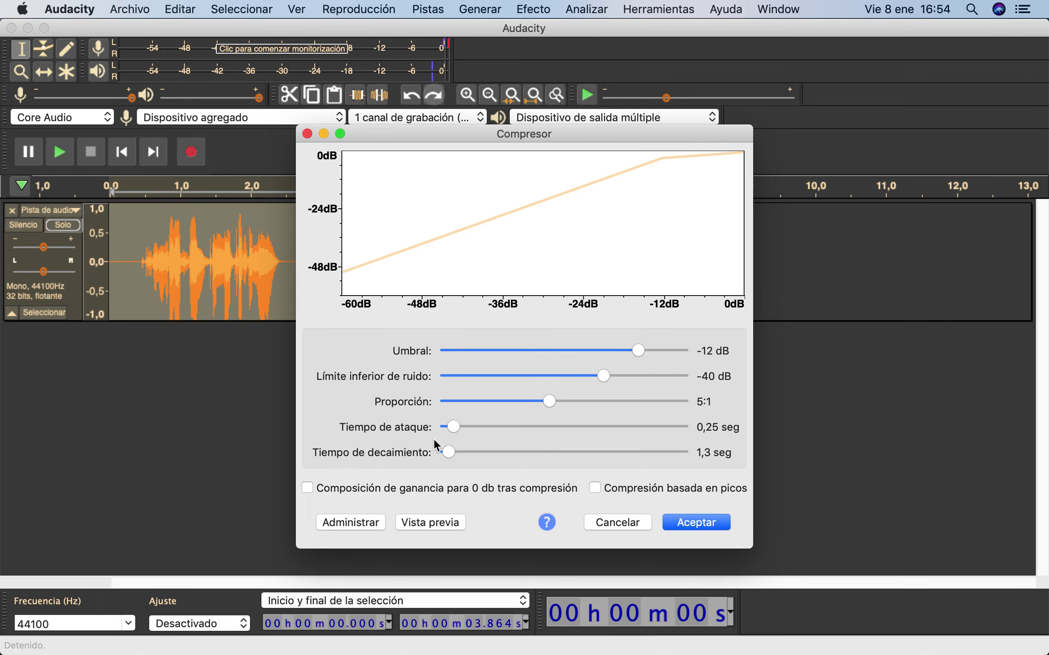
pyautogui.click(696, 523)
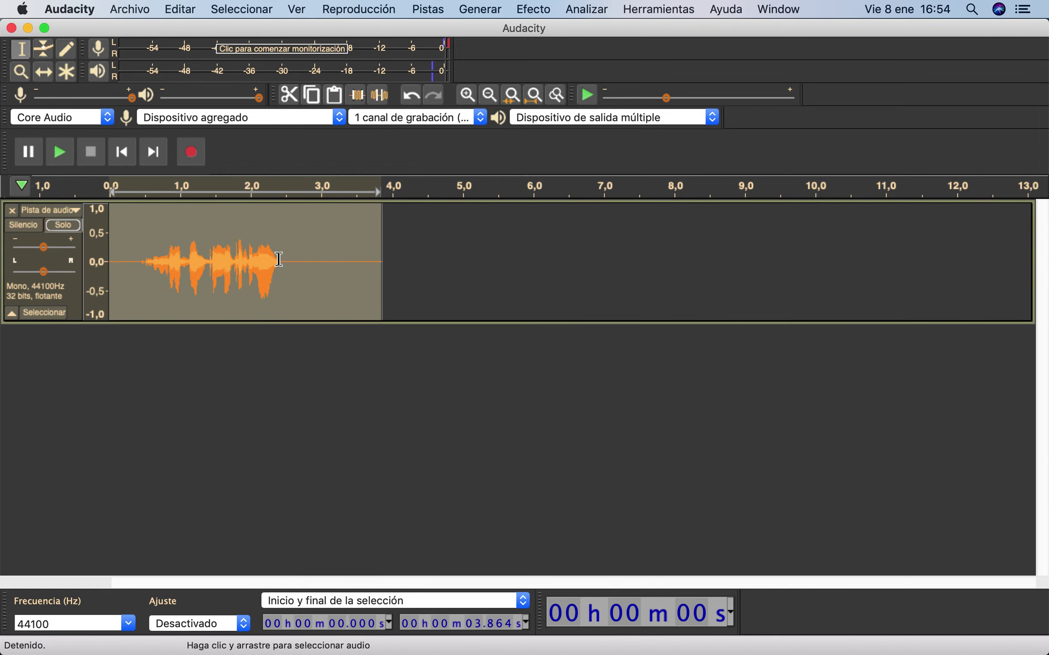
pyautogui.click(404, 96)
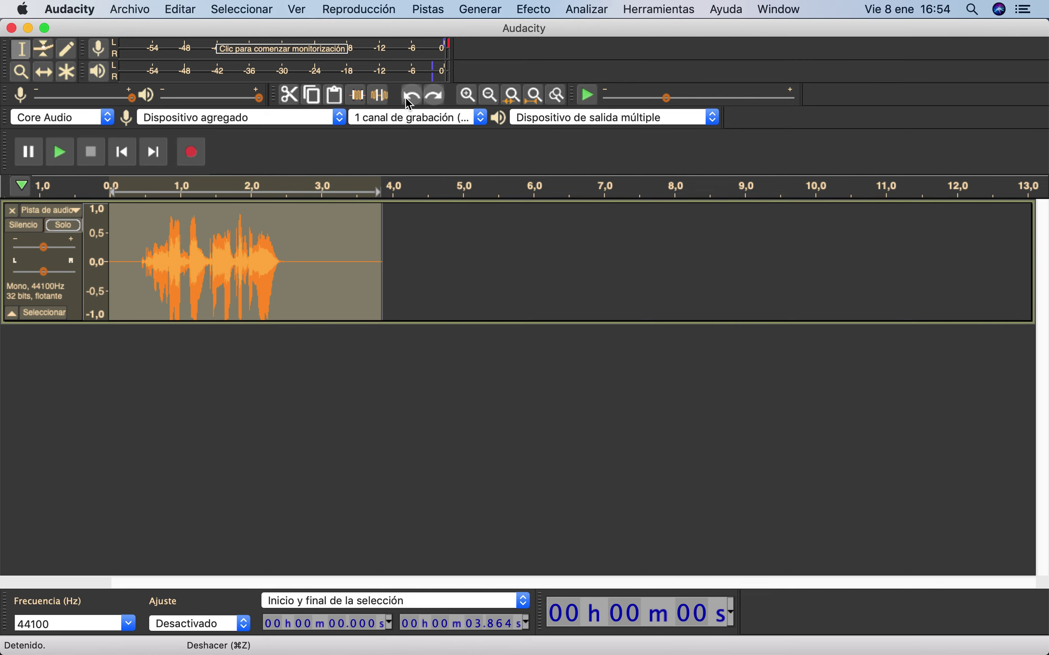
# Try an extreme compression of the selection with a -26 dB threshold and a 9.5:1 ratio, and undo it.
pyautogui.click(530, 6)
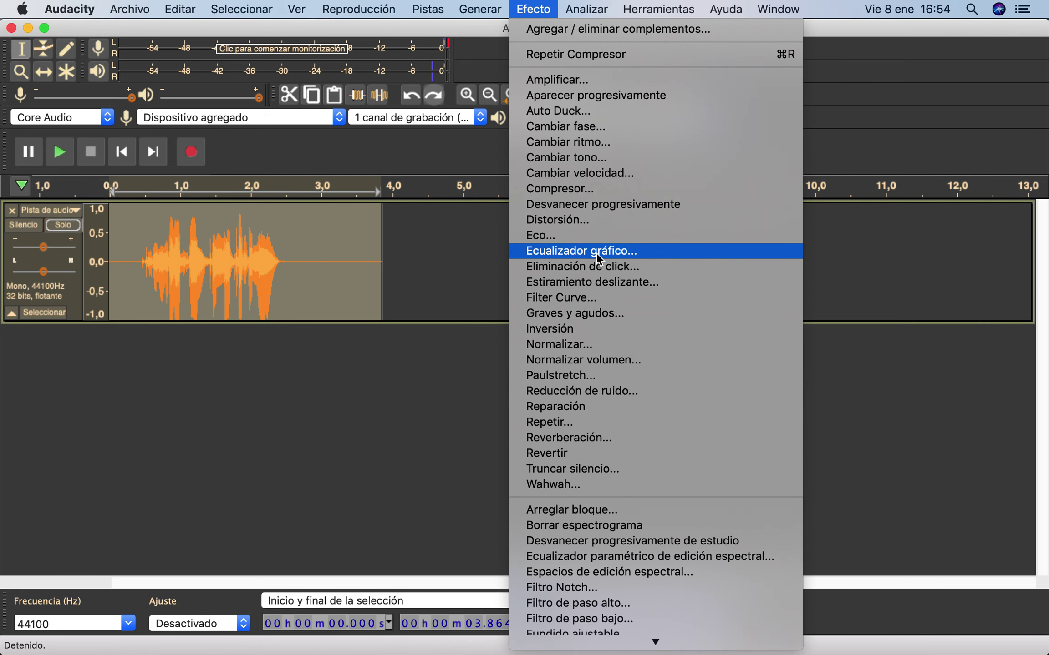
pyautogui.click(624, 190)
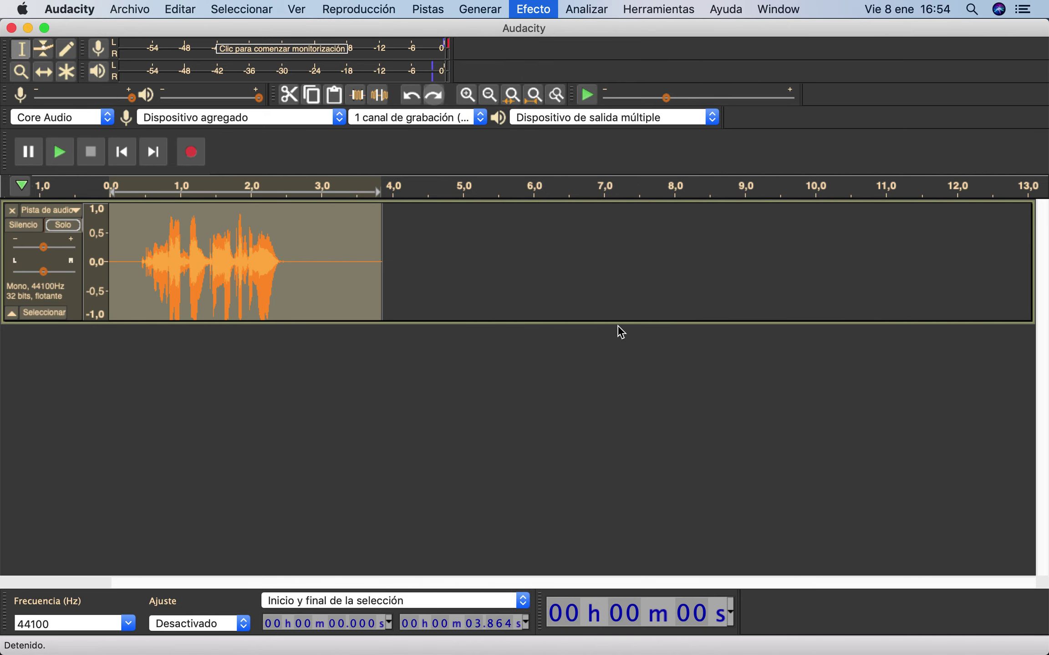
pyautogui.moveTo(641, 349); pyautogui.dragTo(582, 348)
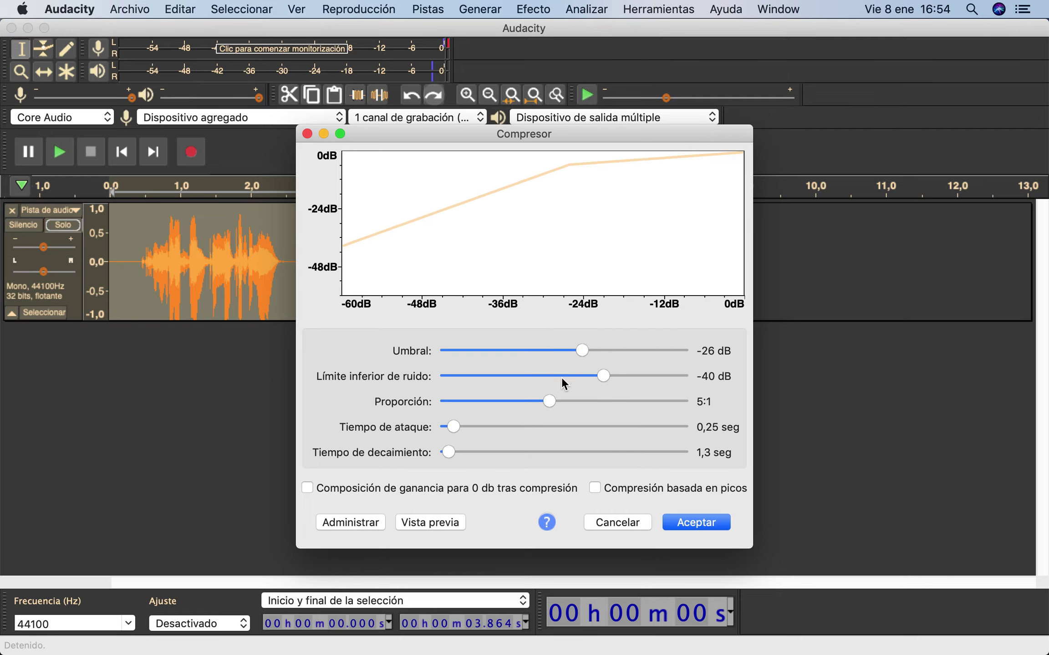
pyautogui.moveTo(552, 406); pyautogui.dragTo(672, 408)
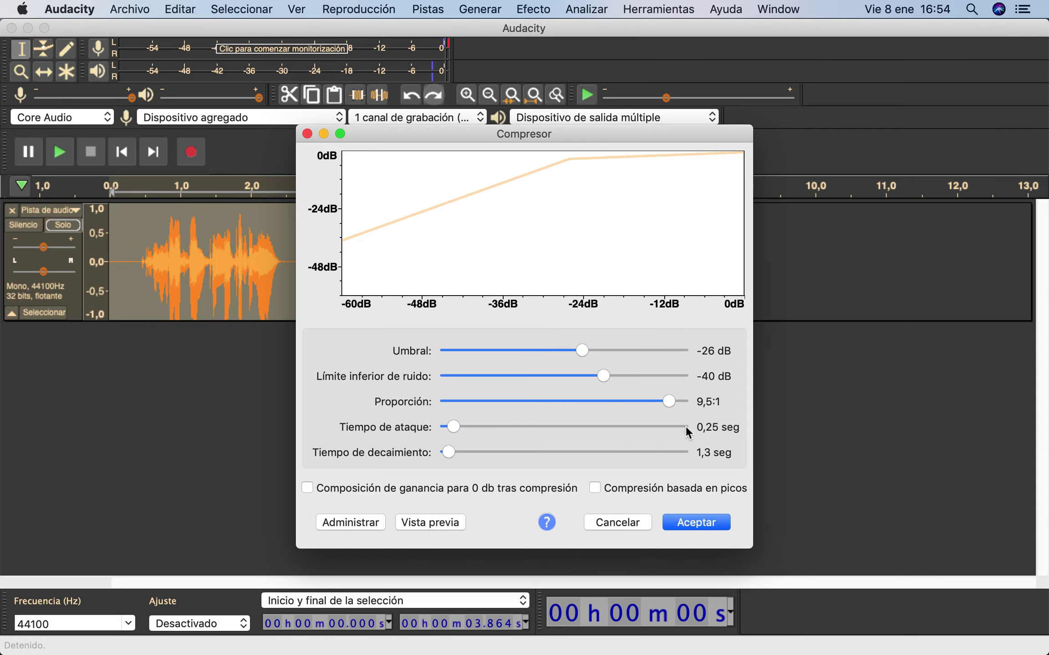
pyautogui.click(713, 522)
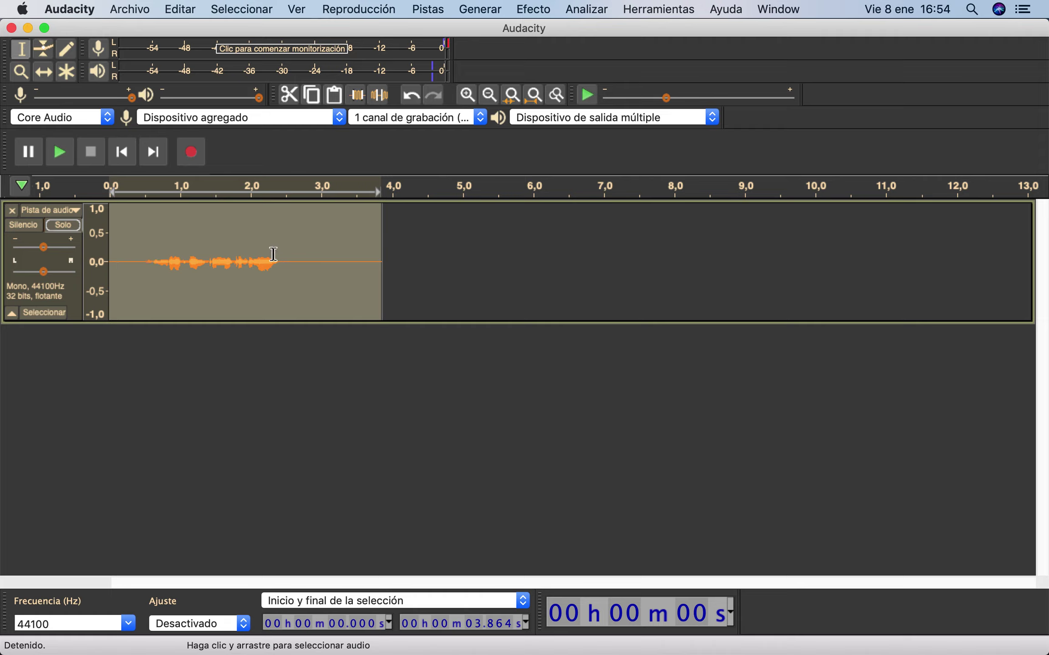
pyautogui.click(411, 95)
# Restore the Compressor's factory default values and compress the selected audio with them.
pyautogui.click(534, 9)
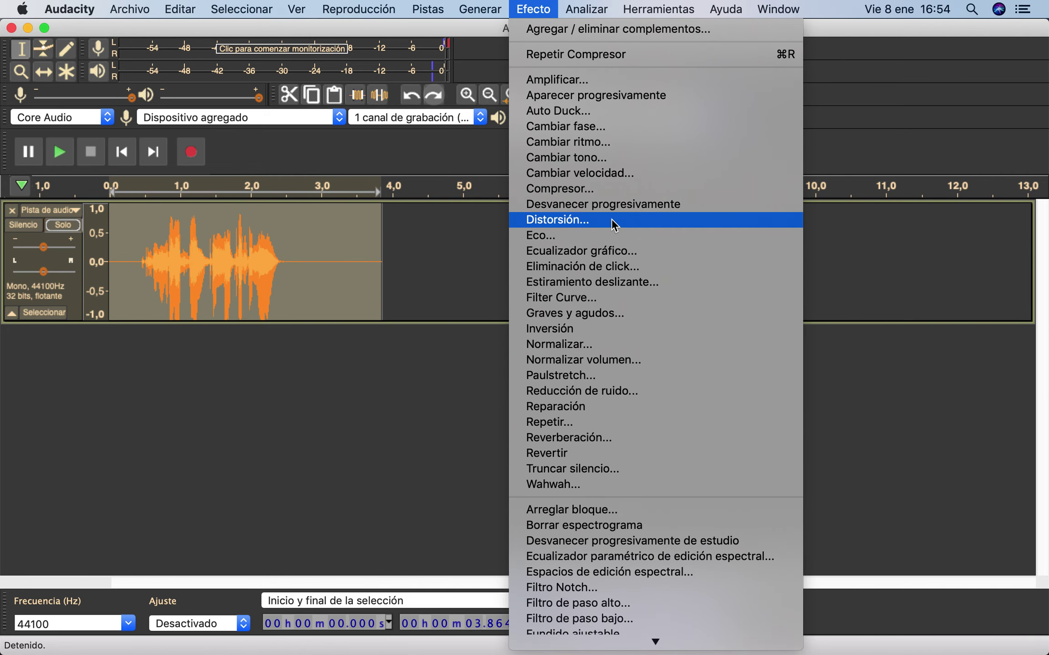
pyautogui.click(635, 188)
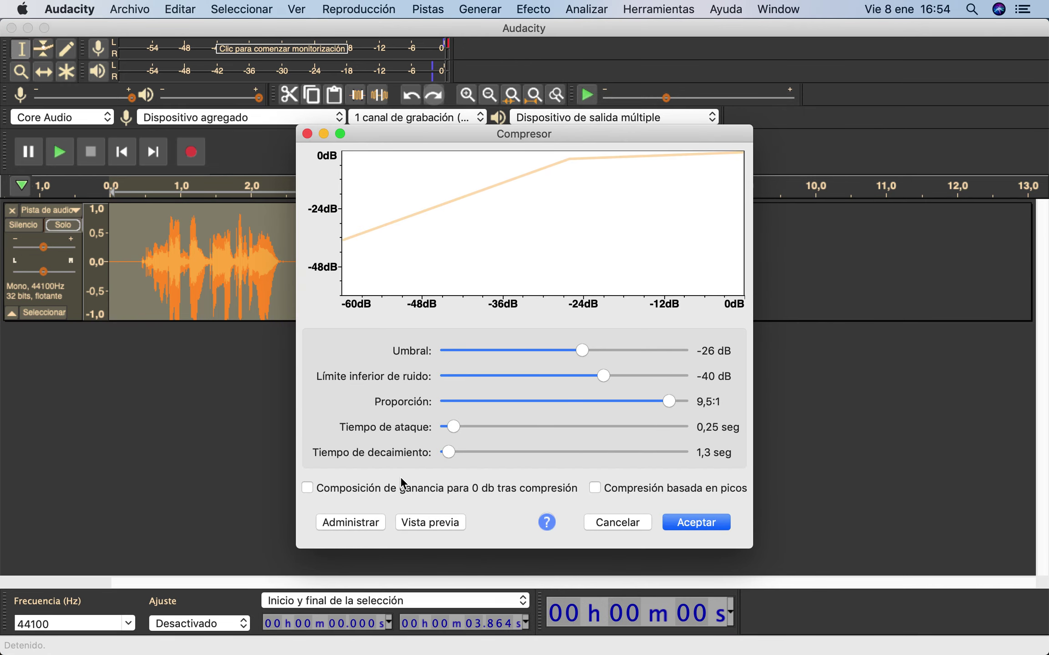
pyautogui.click(349, 522)
pyautogui.moveTo(416, 547)
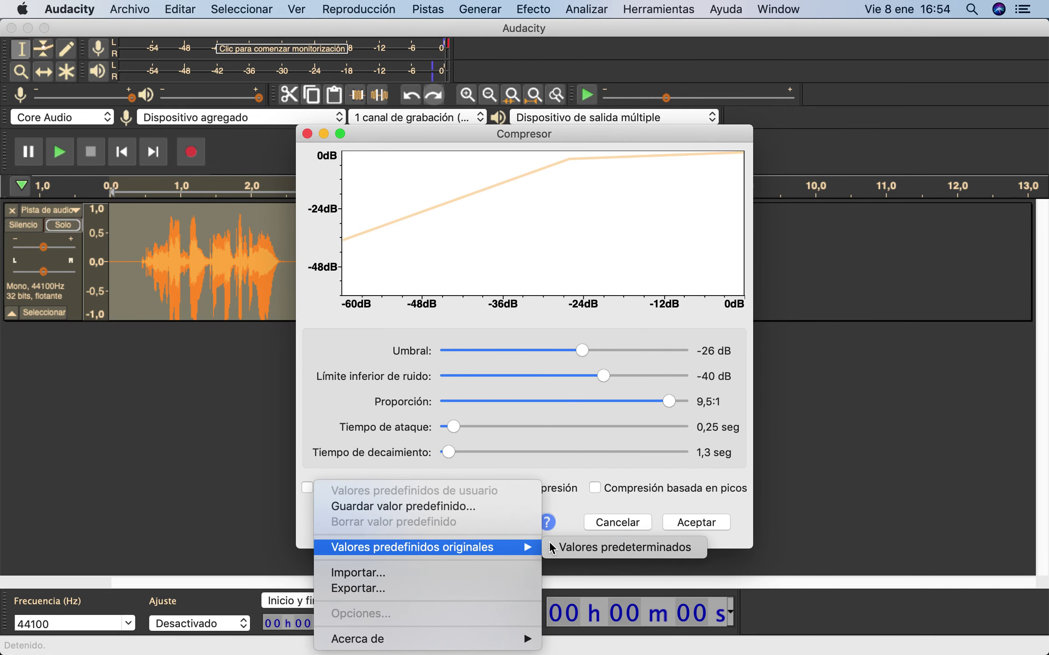
pyautogui.click(595, 548)
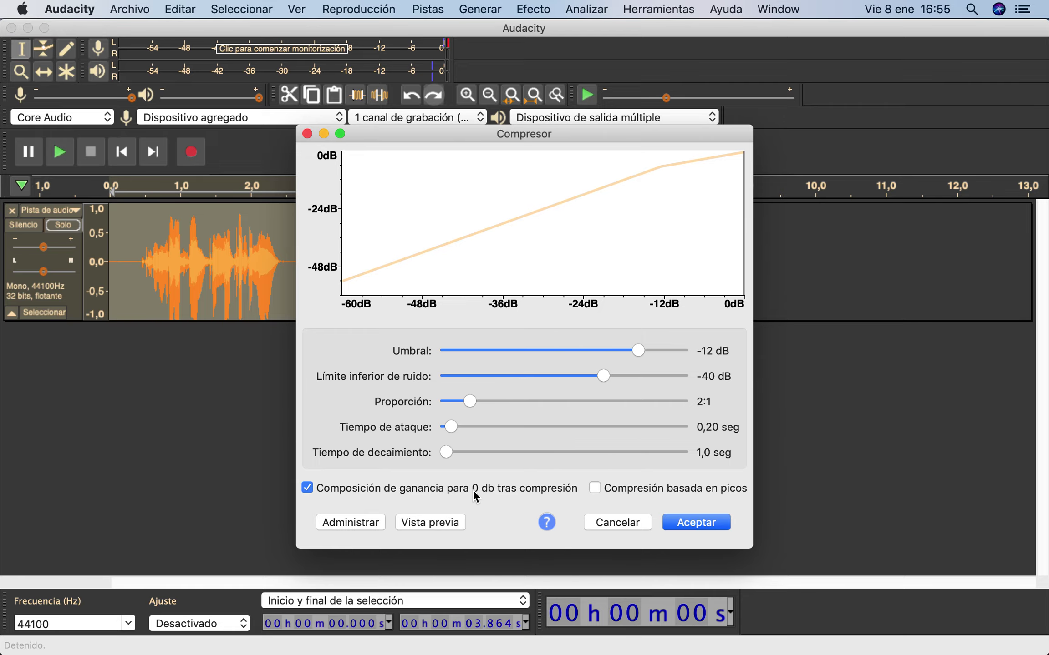
pyautogui.click(710, 521)
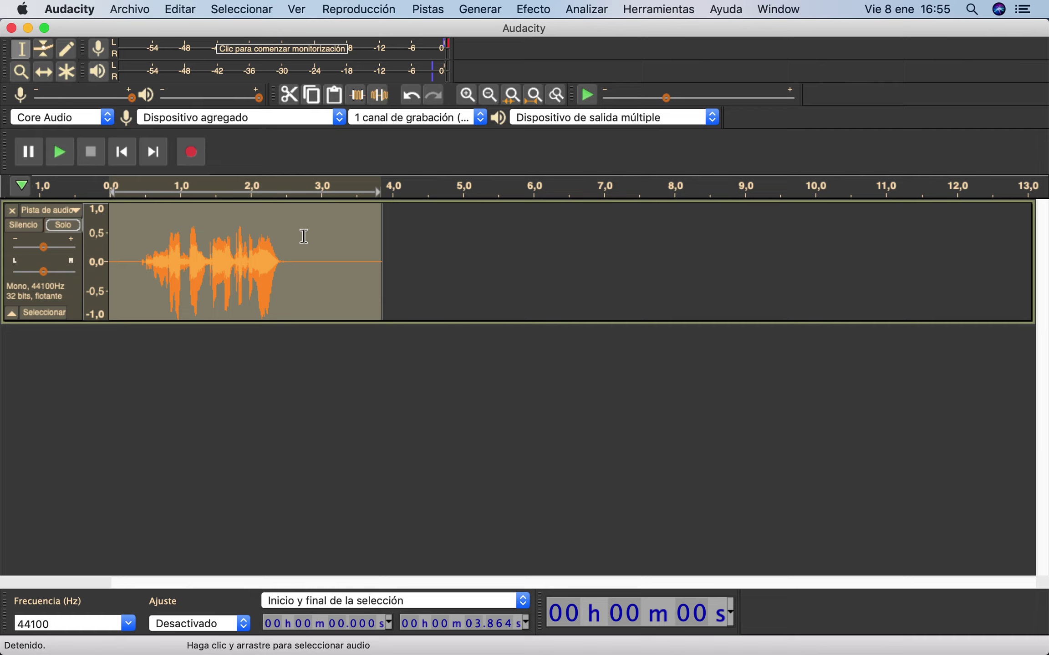
# Play the compressed track and compare its waveform with the uncompressed version, leaving the compression redone.
pyautogui.click(63, 162)
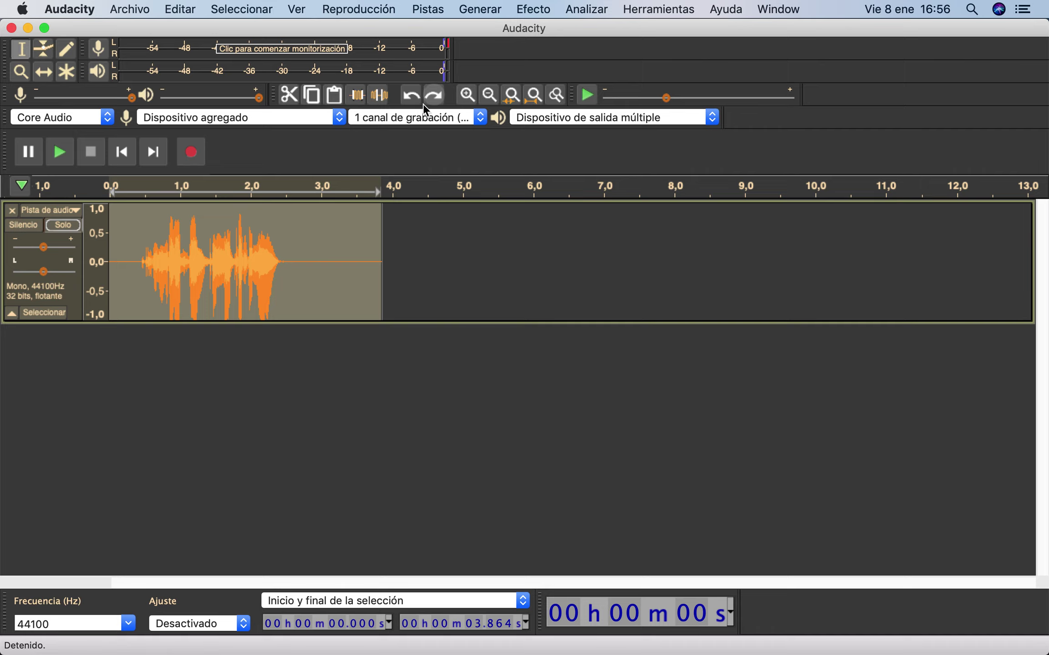
pyautogui.click(433, 96)
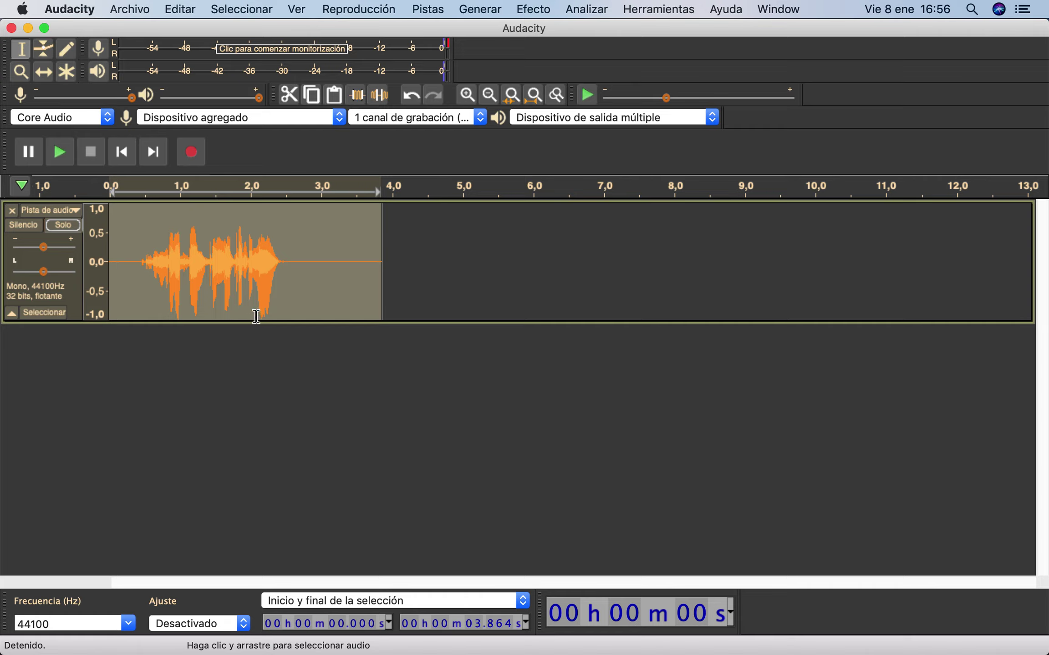
# Review the Compressor's settings against the compressed waveform and close the dialog without applying the effect again.
pyautogui.click(530, 14)
pyautogui.click(585, 190)
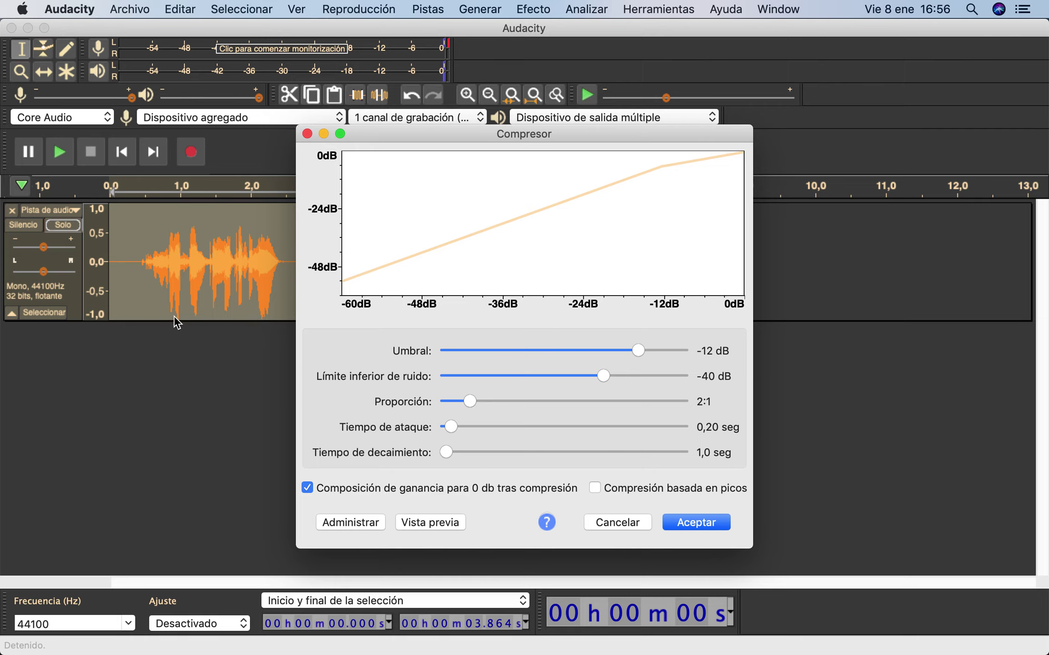
pyautogui.click(639, 521)
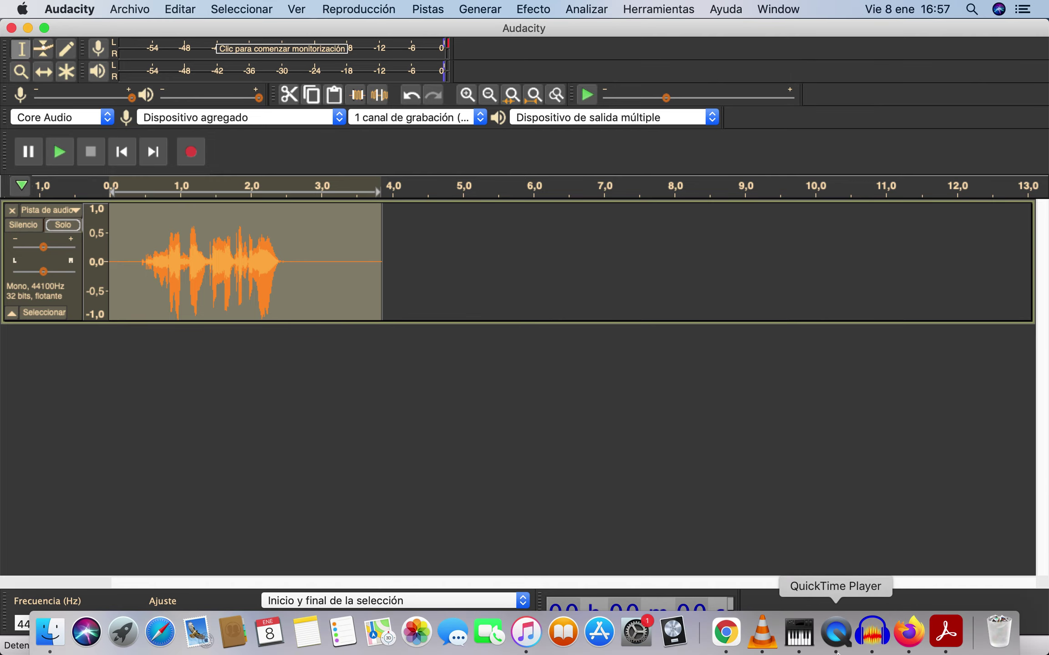
pyautogui.click(836, 635)
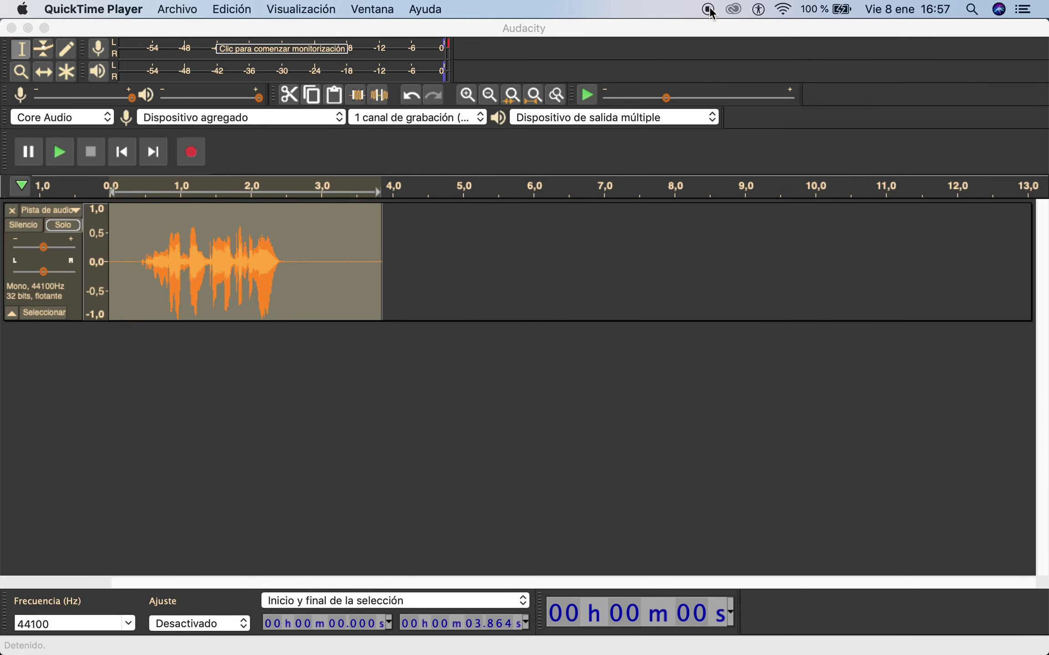